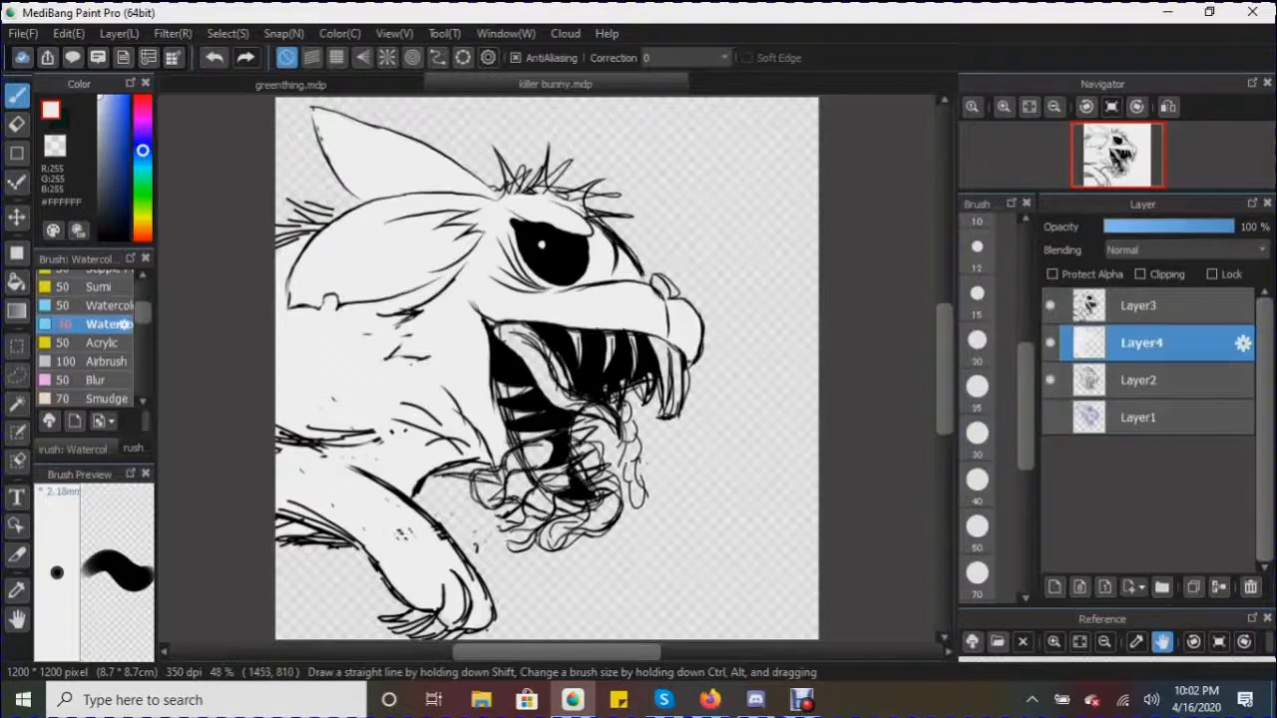
Show the blue sketch on Layer1 and hide Layer4, Layer2 and Layer3 to view the sketch alone
click(1049, 417)
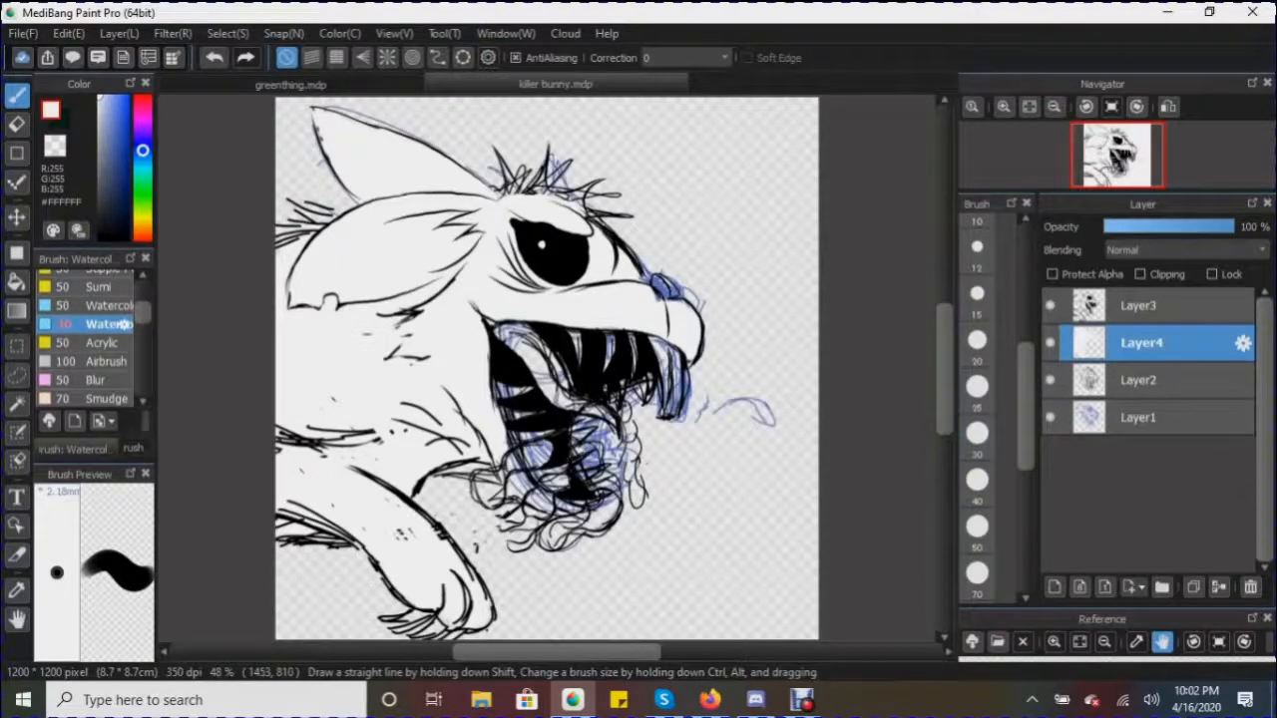
click(1050, 343)
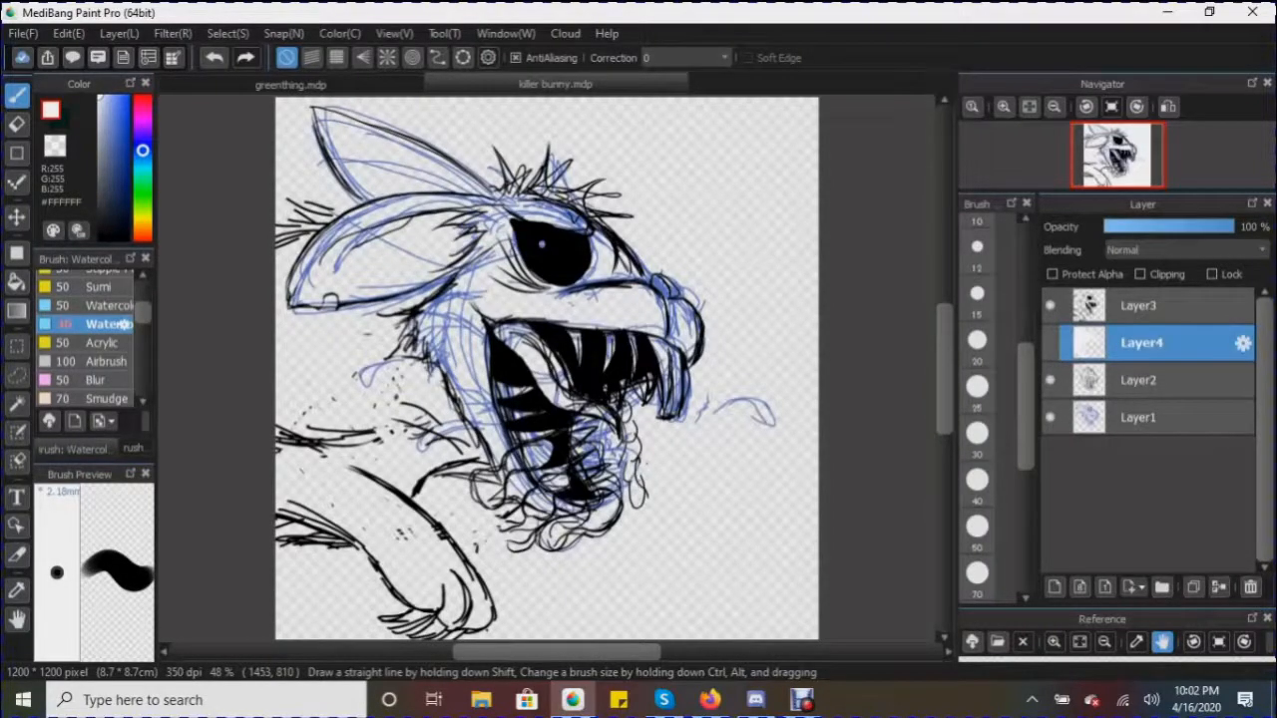
click(1049, 380)
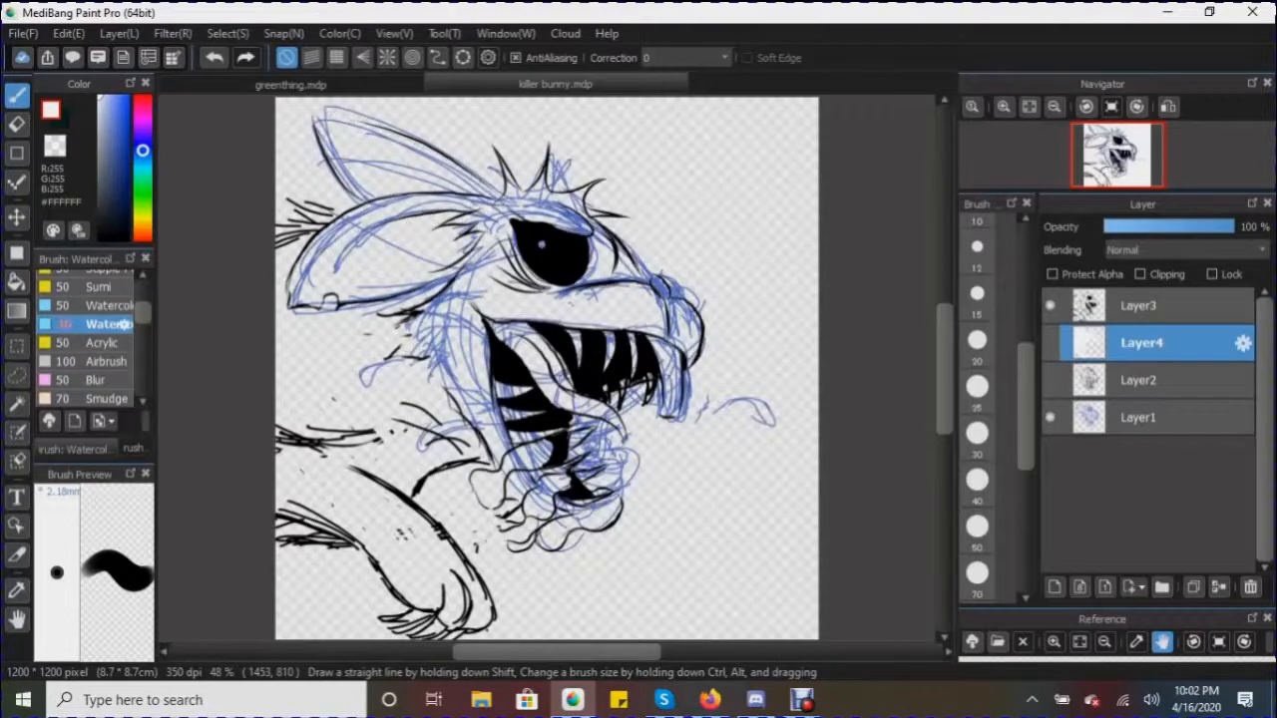
click(1049, 305)
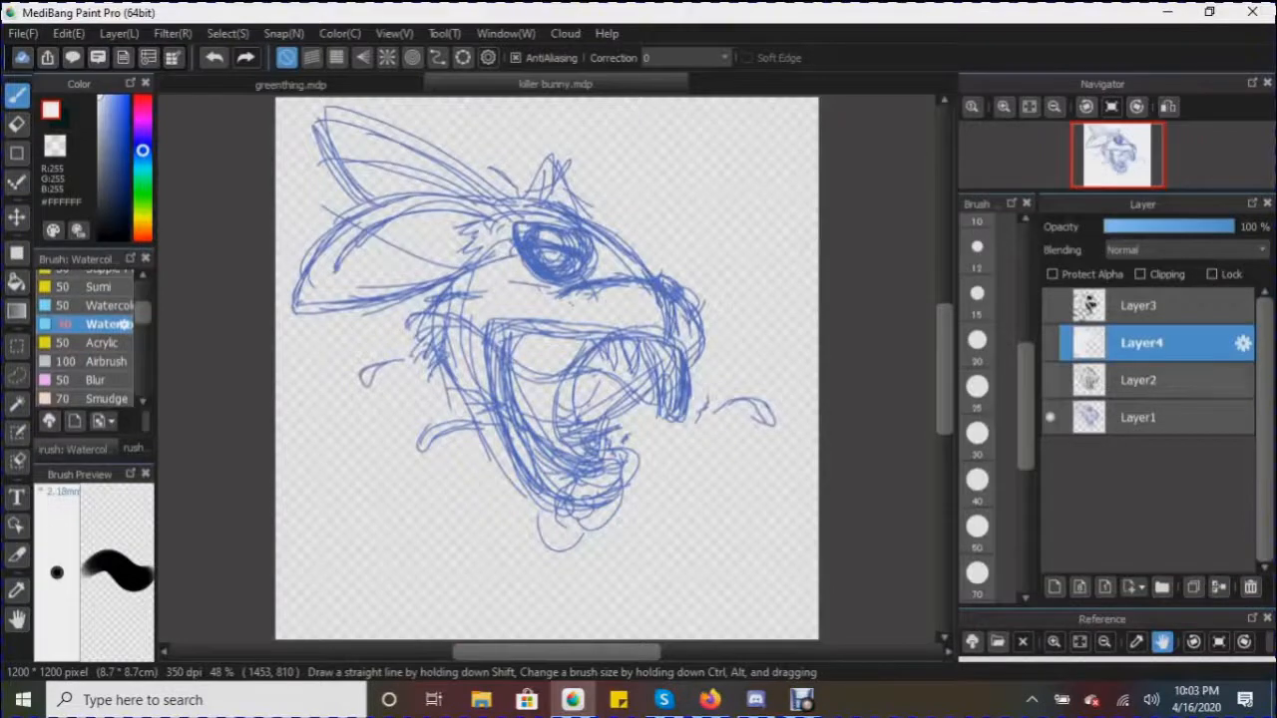
Select Layer2 and view the line art with Layer2, Layer4 and Layer3 shown again and the Layer1 sketch hidden
click(1141, 380)
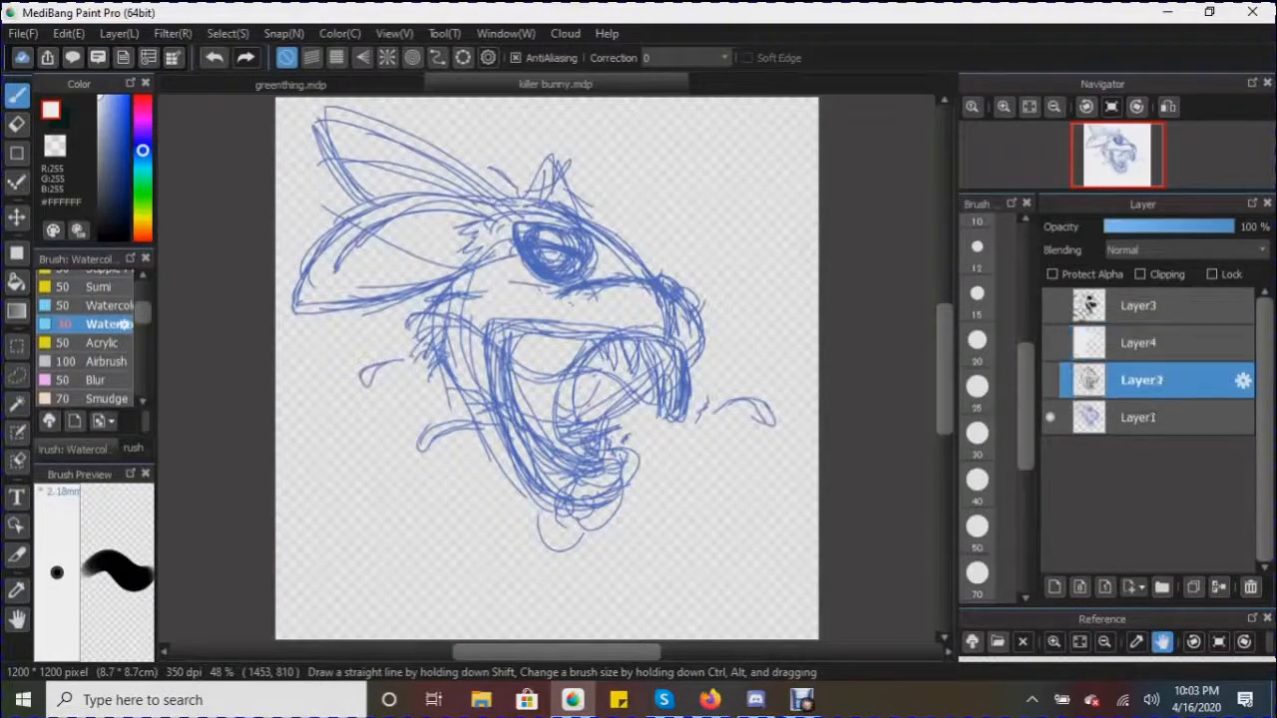
click(1049, 380)
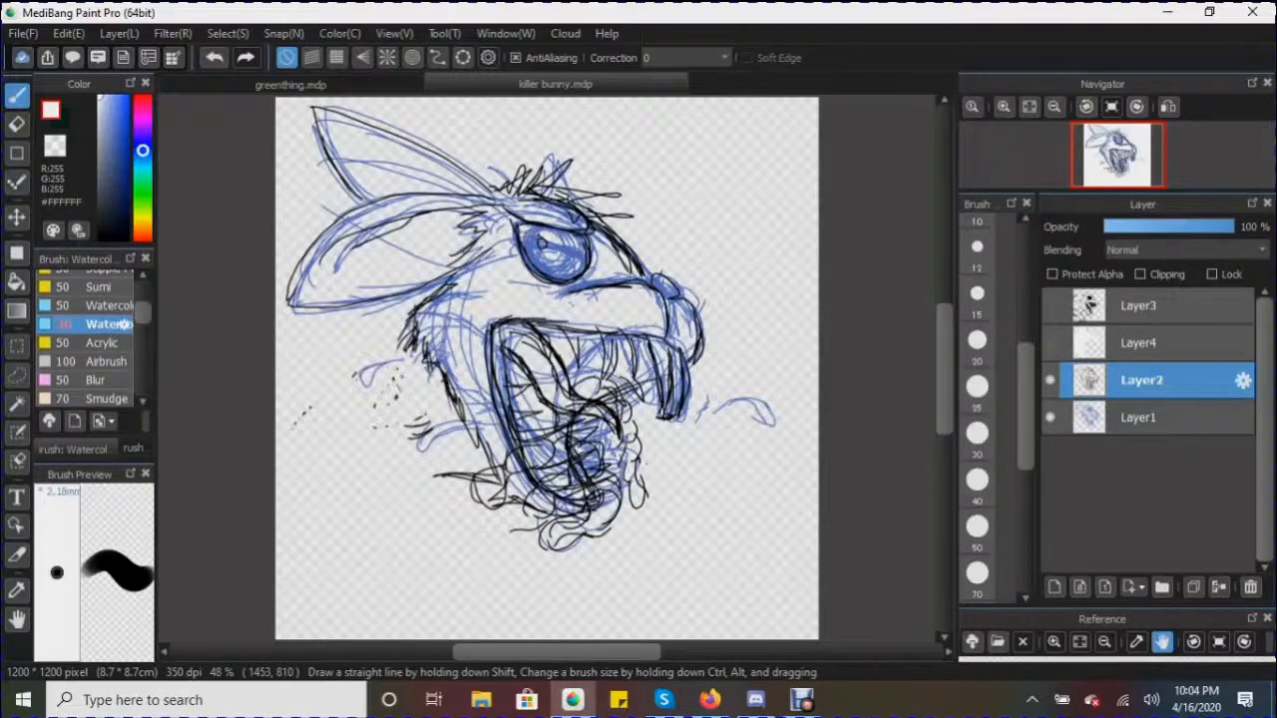
click(1049, 305)
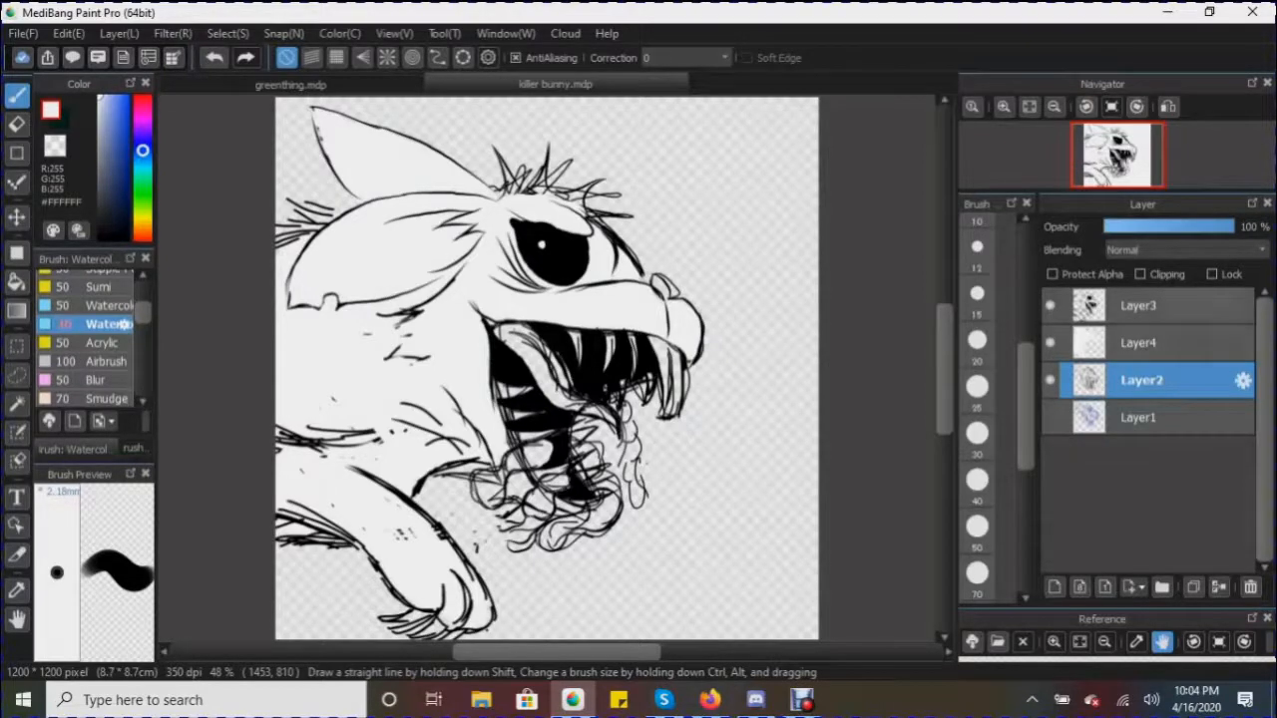
On Layer2, erase the overlapping sketch lines around the tongue and lower back teeth, starting with a 10 px eraser
click(1157, 305)
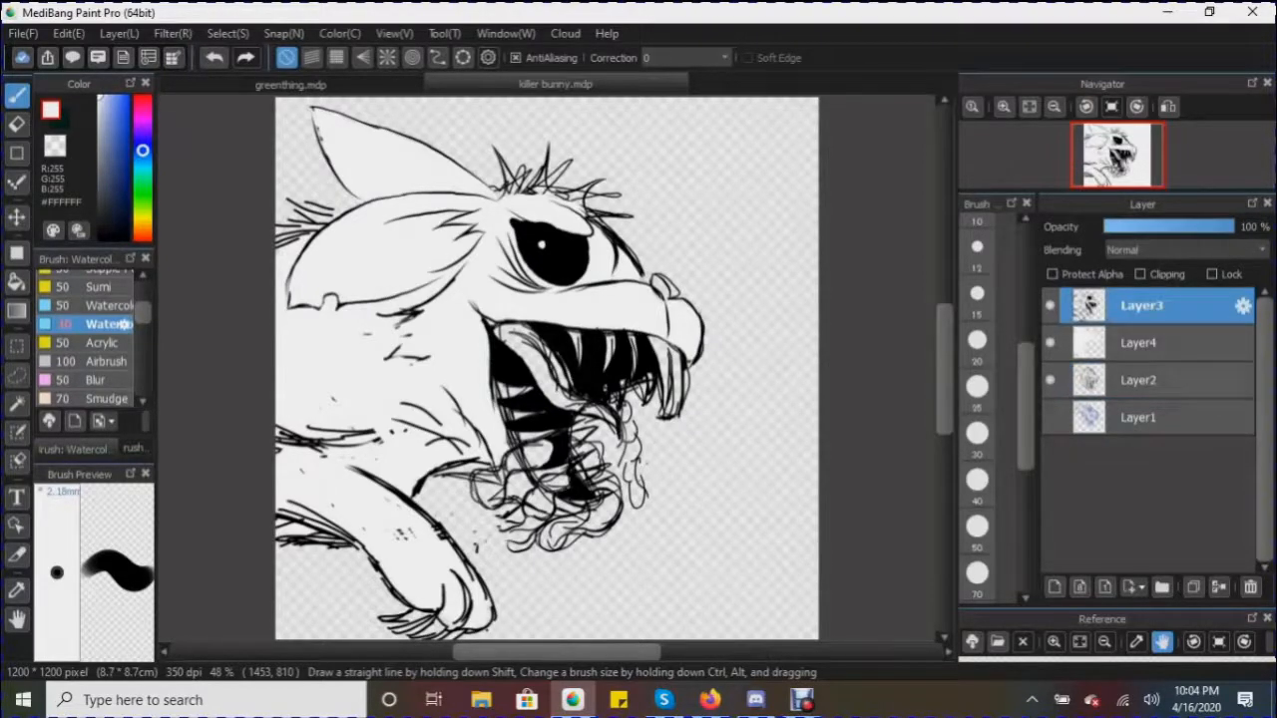
click(1157, 380)
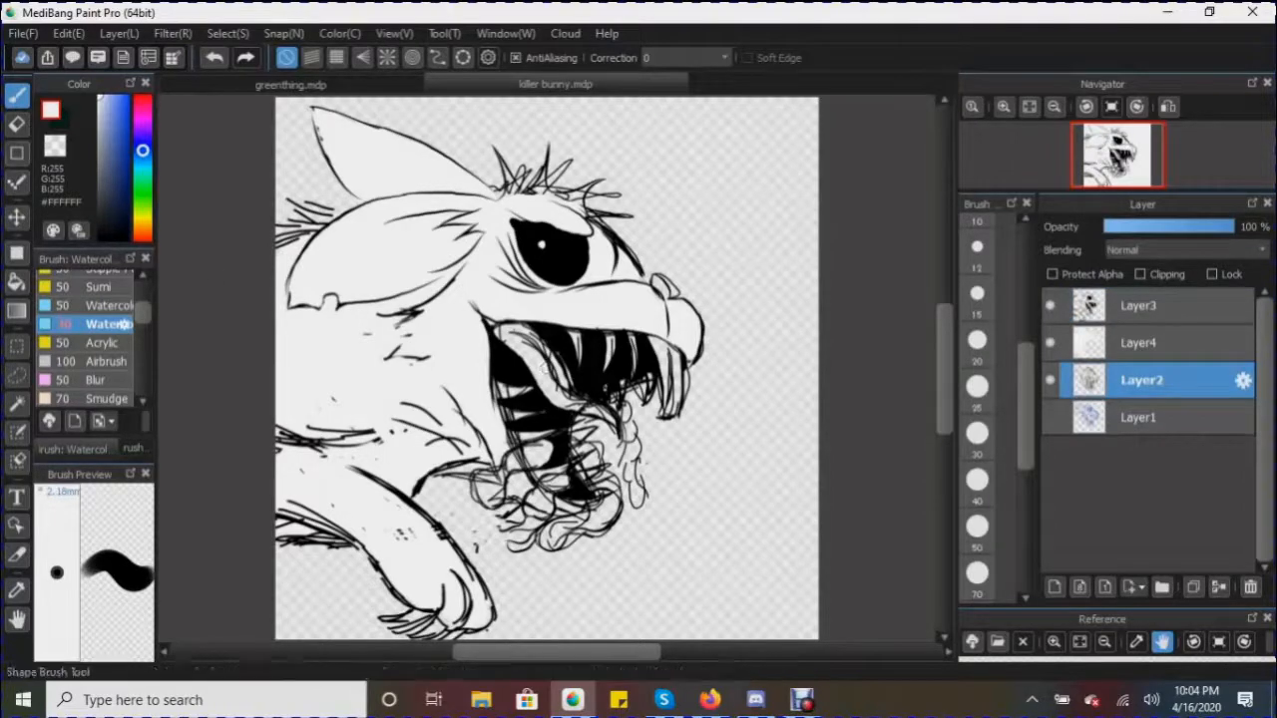
click(17, 124)
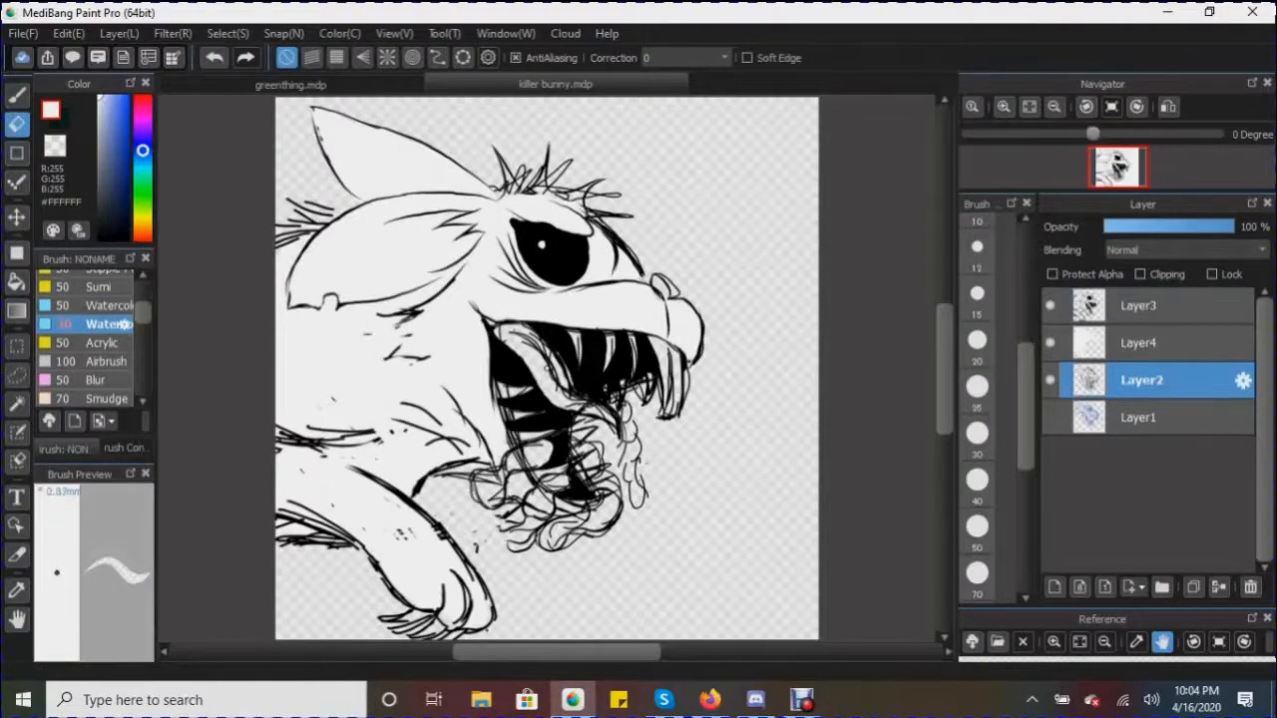
click(1004, 107)
click(1004, 107)
click(1004, 107)
click(1003, 107)
click(1004, 106)
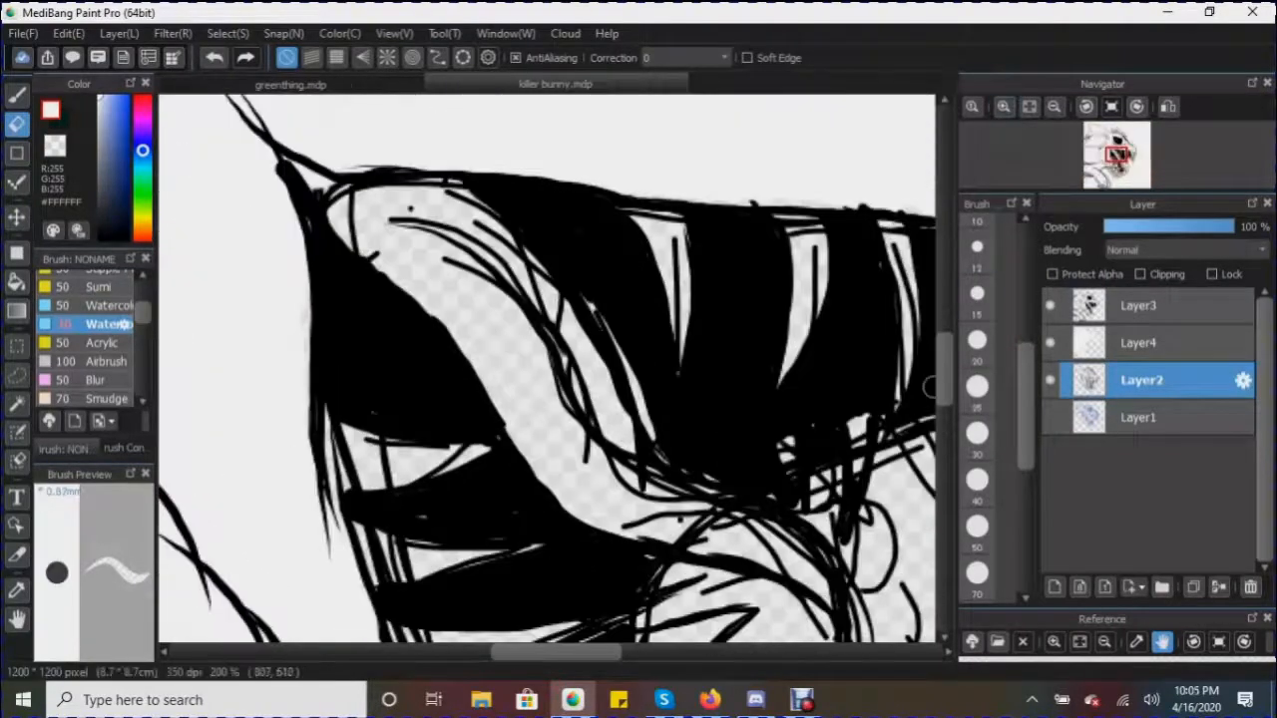
scroll(928, 387, down, 3)
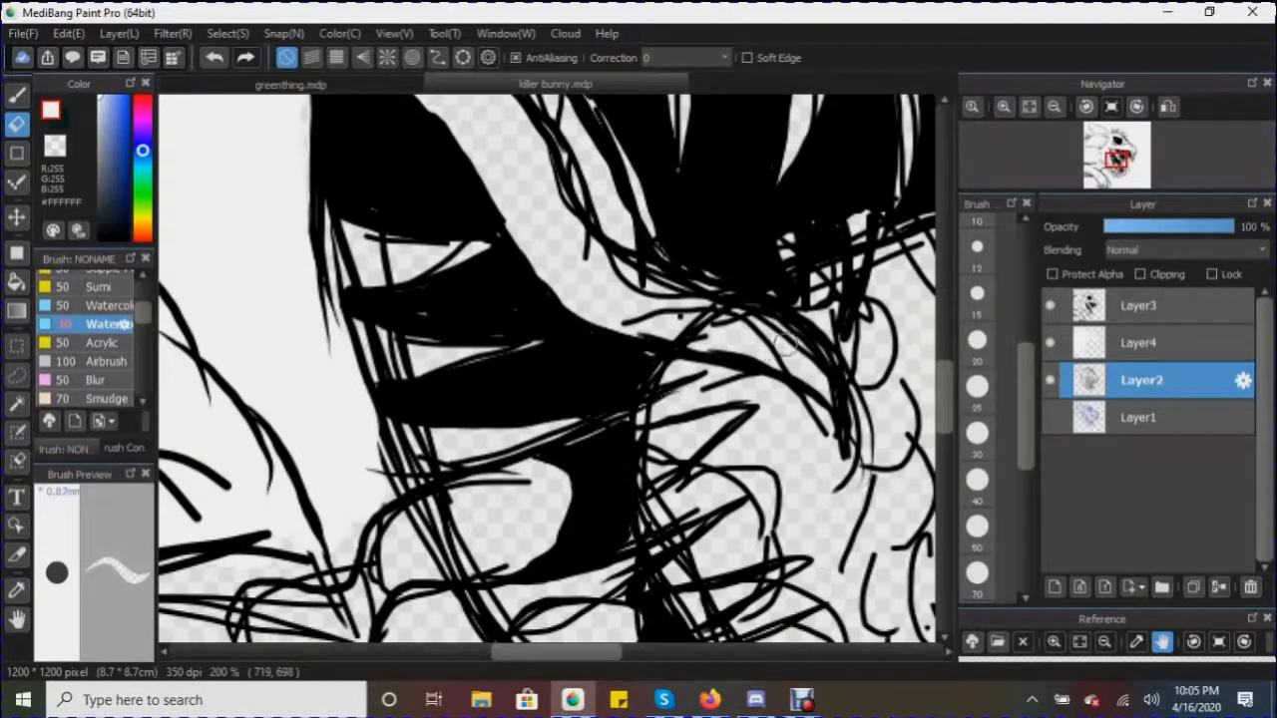
click(976, 341)
scroll(977, 409, up, 3)
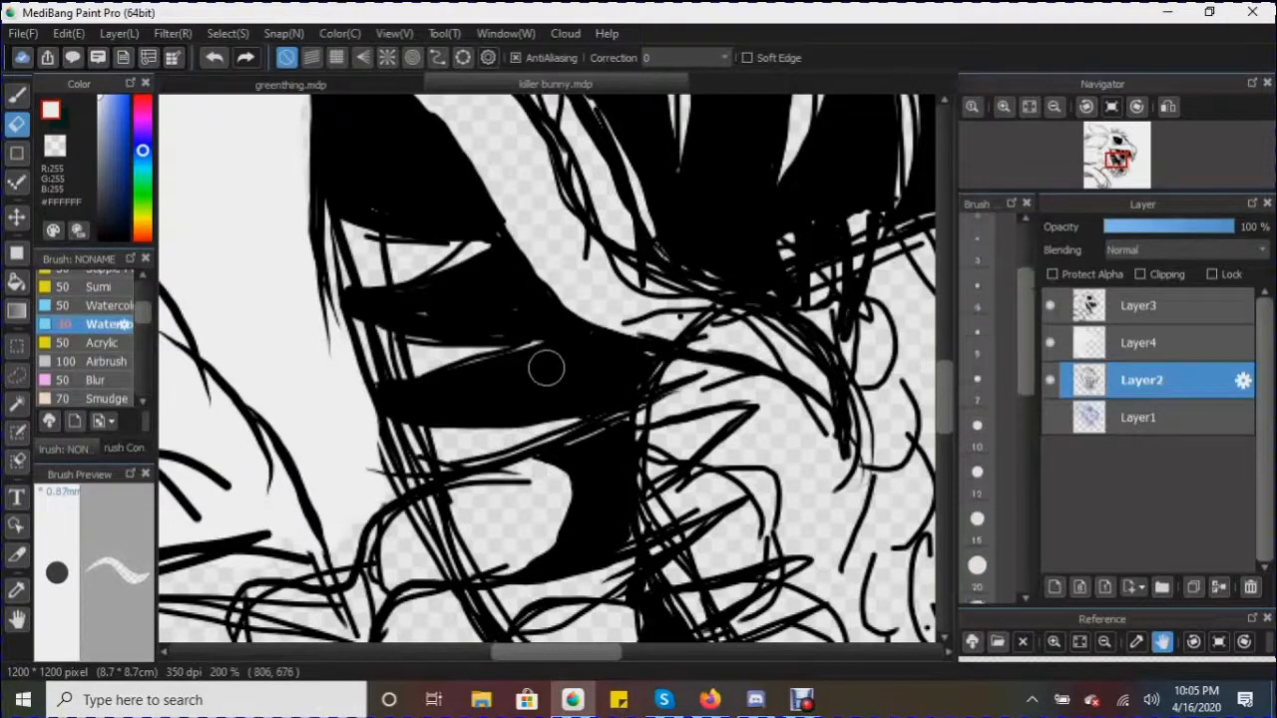
click(976, 341)
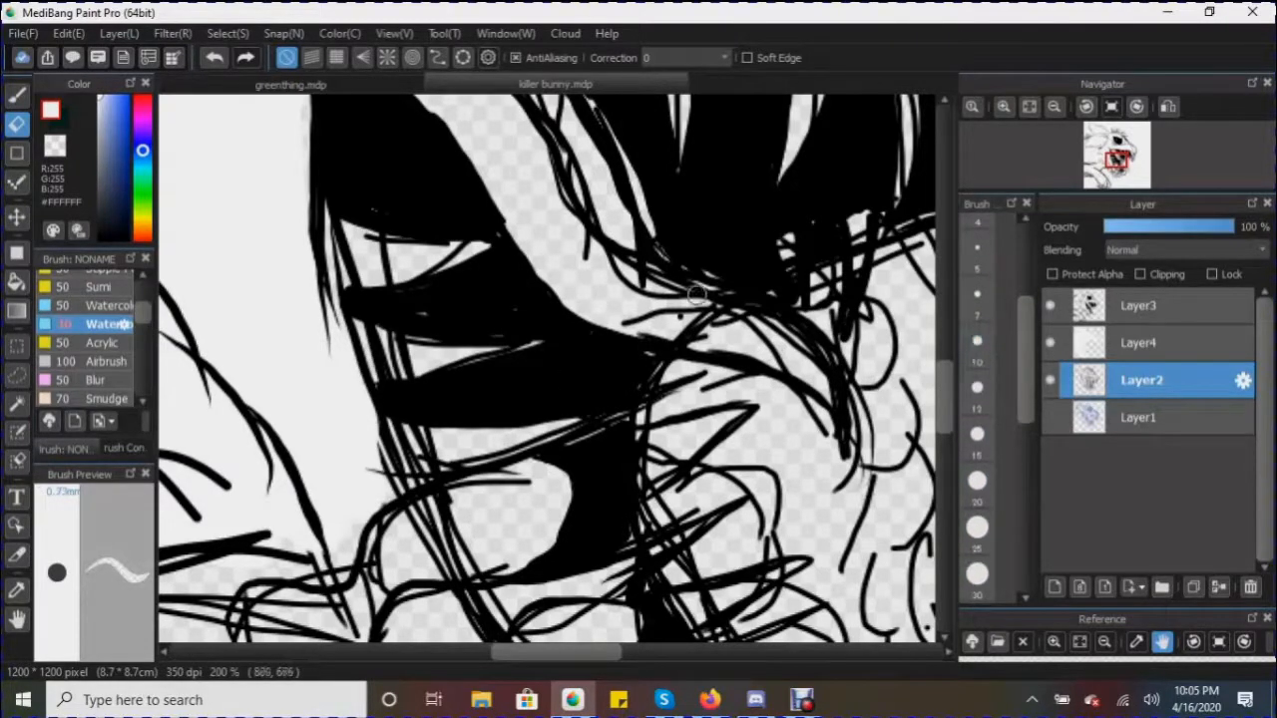
mouse_move(697, 320)
mouse_down()
mouse_move(656, 295)
mouse_move(701, 311)
mouse_move(664, 286)
mouse_move(745, 311)
mouse_move(692, 288)
mouse_move(776, 323)
mouse_move(723, 295)
mouse_move(792, 339)
mouse_move(815, 369)
mouse_move(779, 329)
mouse_move(825, 391)
mouse_move(798, 345)
mouse_move(728, 318)
mouse_move(781, 350)
mouse_move(621, 317)
mouse_move(718, 337)
mouse_move(601, 295)
mouse_move(670, 316)
mouse_move(606, 279)
mouse_move(692, 296)
mouse_move(590, 265)
mouse_move(690, 292)
mouse_move(610, 276)
mouse_move(769, 334)
mouse_move(741, 318)
mouse_move(809, 361)
mouse_move(749, 314)
mouse_move(695, 295)
mouse_move(593, 196)
mouse_move(639, 264)
mouse_move(590, 201)
mouse_move(605, 224)
mouse_move(574, 234)
mouse_move(588, 242)
mouse_move(562, 234)
mouse_move(668, 287)
mouse_move(589, 168)
mouse_move(613, 233)
mouse_move(674, 289)
mouse_move(572, 168)
mouse_move(604, 231)
mouse_move(660, 282)
mouse_move(577, 182)
mouse_move(619, 263)
mouse_move(821, 370)
mouse_move(778, 335)
mouse_move(784, 399)
mouse_move(803, 413)
mouse_move(746, 382)
mouse_move(671, 379)
mouse_move(662, 403)
mouse_move(676, 379)
mouse_move(787, 436)
mouse_move(742, 452)
mouse_move(847, 470)
mouse_move(841, 334)
mouse_move(830, 285)
mouse_up()
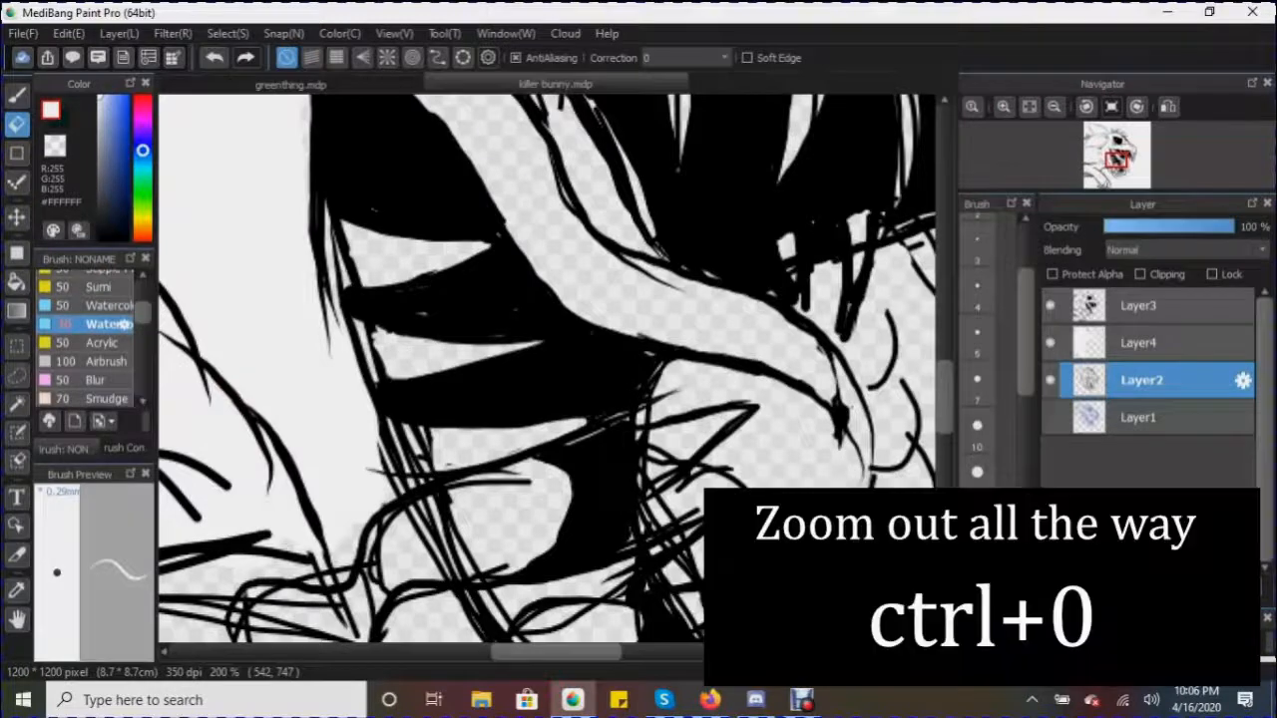
Erase the stray lines on the upper part of the tongue with a 12 px eraser
key(ctrl+0)
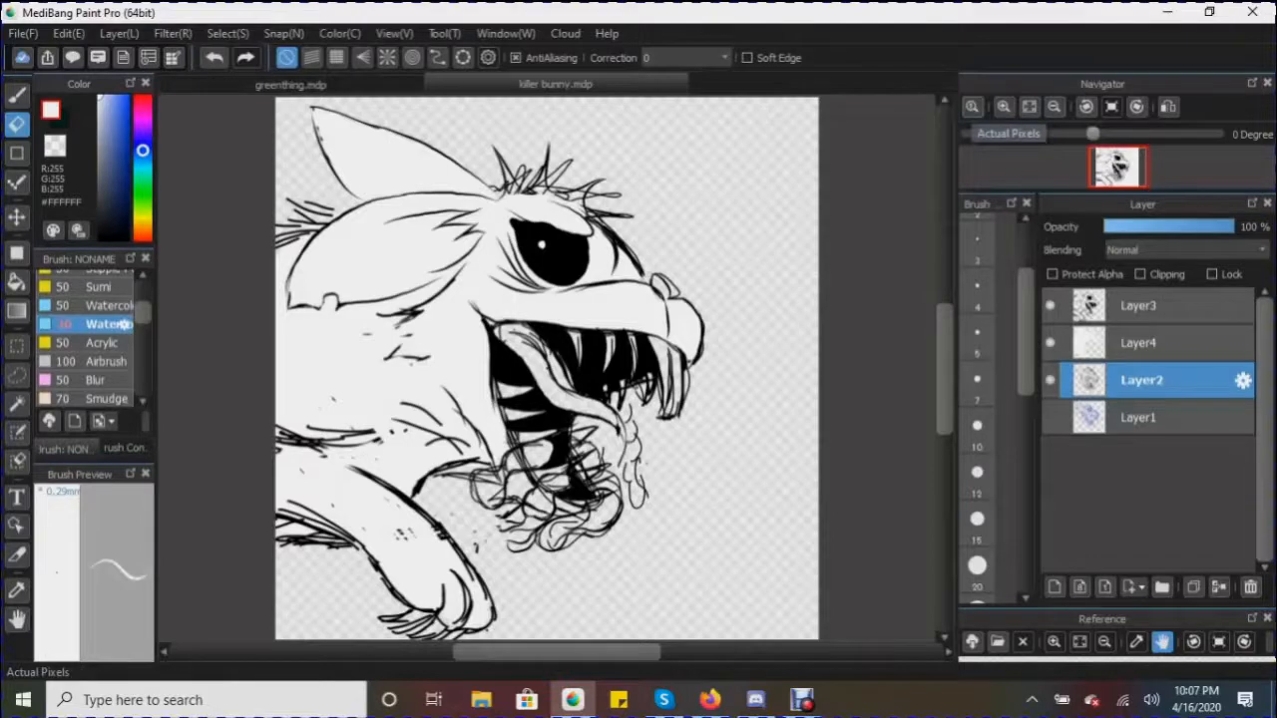
click(973, 107)
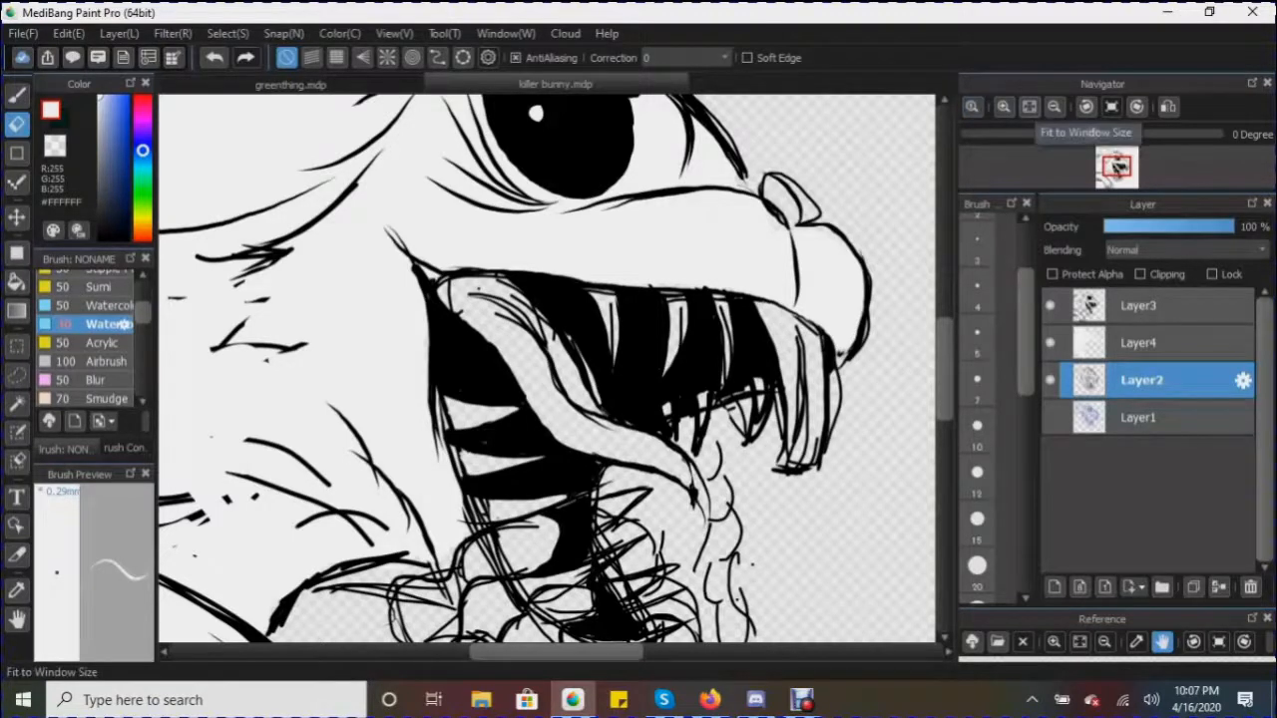
click(1029, 107)
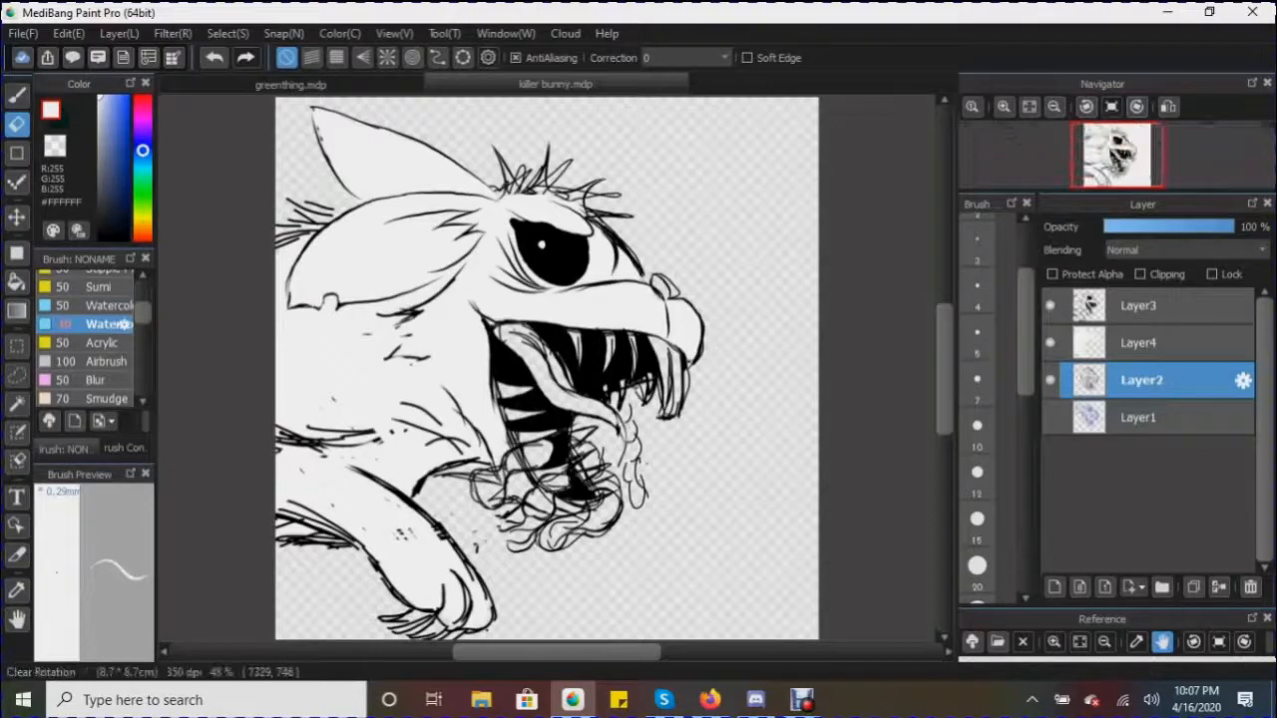
scroll(524, 342, up, 5)
scroll(977, 399, down, 2)
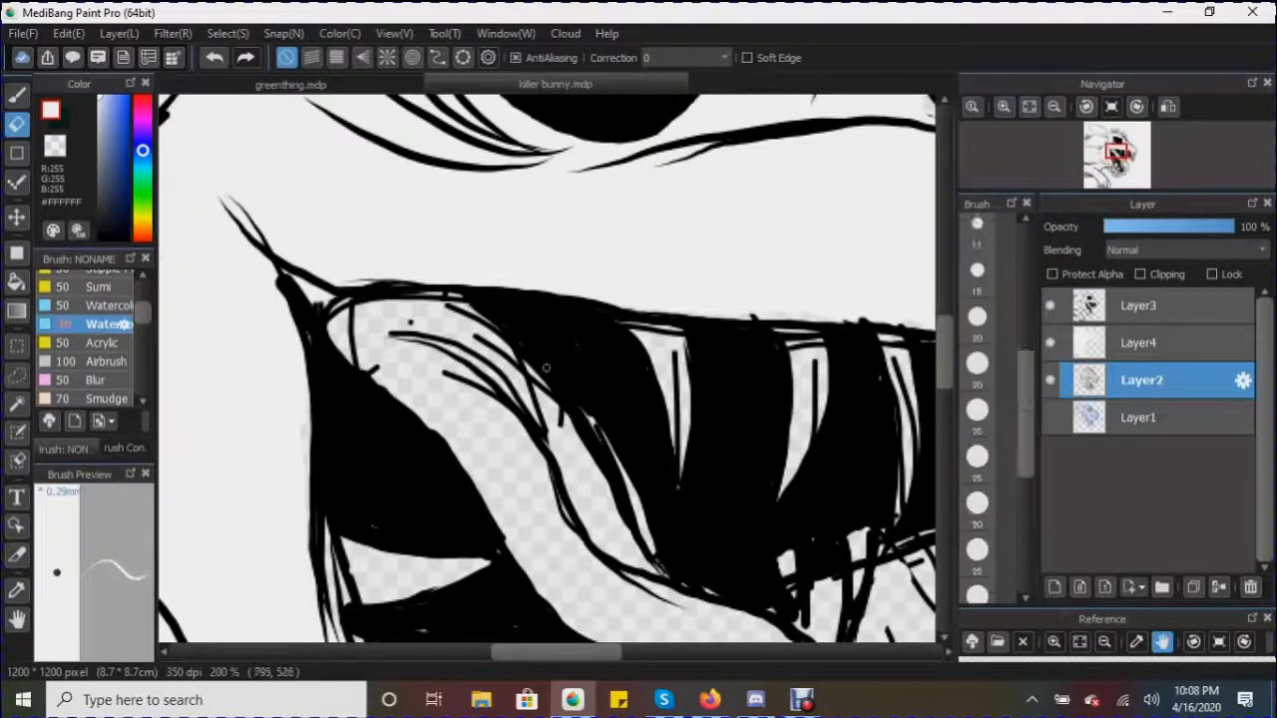
click(977, 359)
mouse_move(534, 391)
mouse_down()
mouse_move(447, 327)
mouse_move(533, 382)
mouse_move(530, 419)
mouse_move(449, 375)
mouse_up()
mouse_move(398, 339)
mouse_down()
mouse_move(341, 306)
mouse_move(379, 371)
mouse_move(442, 425)
mouse_move(365, 322)
mouse_move(445, 307)
mouse_move(619, 499)
mouse_up()
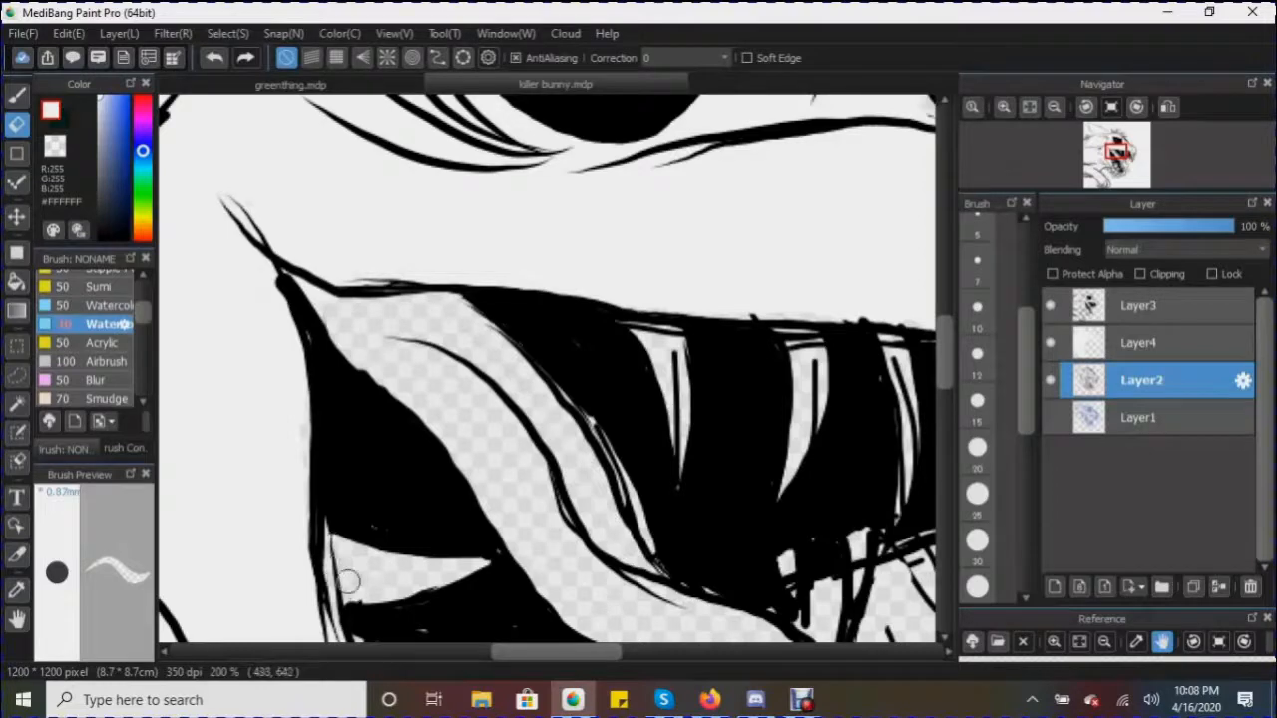
Erase the stray lines inside the upper teeth and in and around the large front fang
mouse_move(675, 439)
mouse_down()
mouse_move(635, 322)
mouse_move(669, 371)
mouse_move(679, 446)
mouse_move(819, 343)
mouse_move(800, 420)
mouse_move(903, 471)
mouse_move(910, 345)
mouse_up()
drag(599, 651, 669, 652)
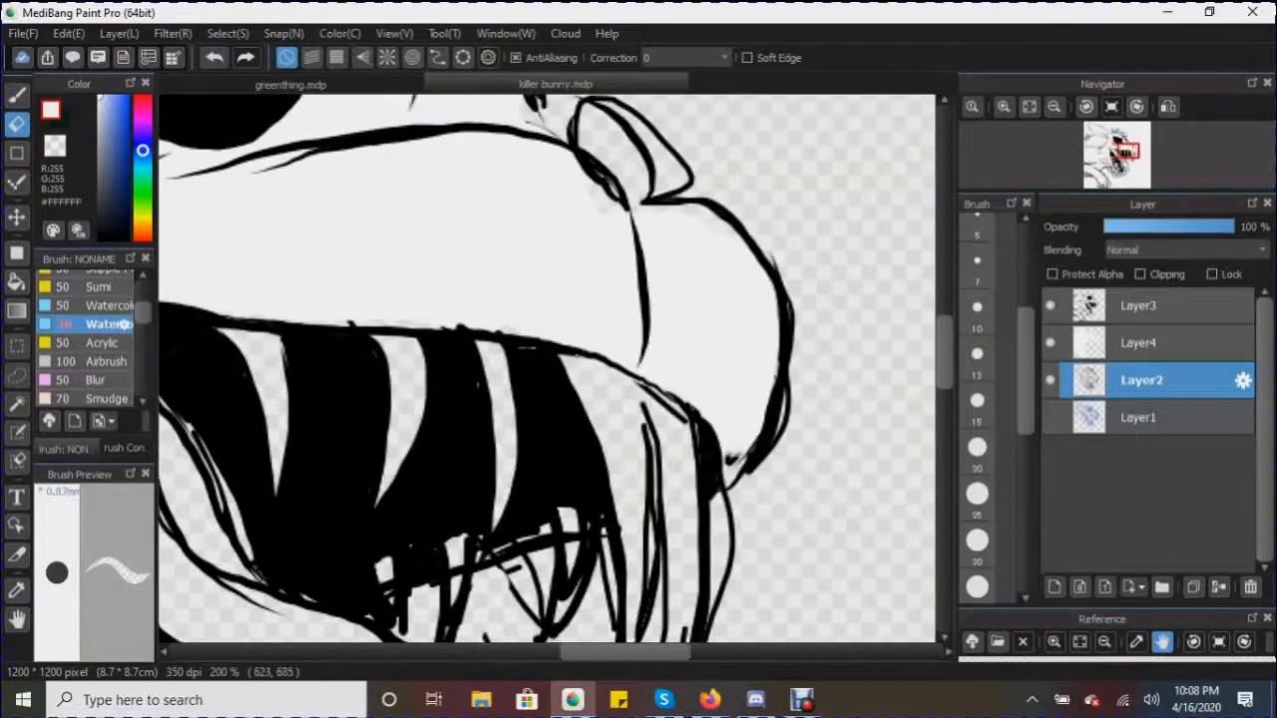
drag(639, 499, 641, 597)
drag(633, 465, 647, 613)
mouse_move(724, 583)
mouse_down()
mouse_move(728, 503)
mouse_move(713, 617)
mouse_up()
mouse_move(712, 616)
mouse_down()
mouse_move(705, 219)
mouse_move(639, 302)
mouse_move(602, 189)
mouse_move(630, 275)
mouse_up()
mouse_move(674, 271)
mouse_down()
mouse_move(680, 169)
mouse_move(645, 274)
mouse_move(649, 246)
mouse_up()
drag(507, 209, 526, 162)
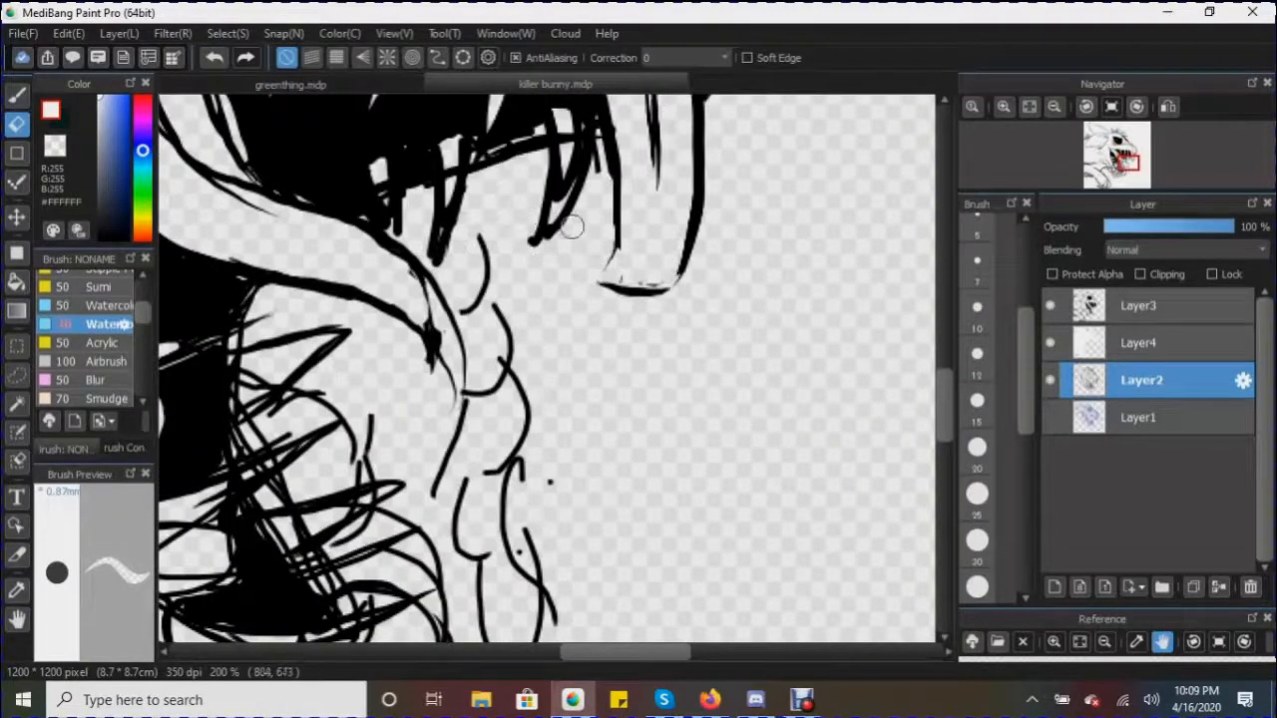
drag(602, 144, 599, 205)
Erase the overlapping sketch lines inside and beneath the rounded folds of the lower jaw
drag(469, 373, 839, 381)
mouse_move(423, 479)
mouse_down()
mouse_move(429, 361)
mouse_move(413, 329)
mouse_move(445, 305)
mouse_move(418, 323)
mouse_up()
mouse_move(360, 389)
mouse_down()
mouse_move(310, 442)
mouse_move(238, 421)
mouse_move(224, 461)
mouse_move(286, 538)
mouse_move(323, 496)
mouse_move(273, 457)
mouse_move(317, 441)
mouse_move(351, 550)
mouse_move(386, 531)
mouse_move(434, 544)
mouse_move(497, 507)
mouse_move(467, 490)
mouse_move(506, 451)
mouse_move(600, 433)
mouse_move(517, 468)
mouse_move(521, 548)
mouse_up()
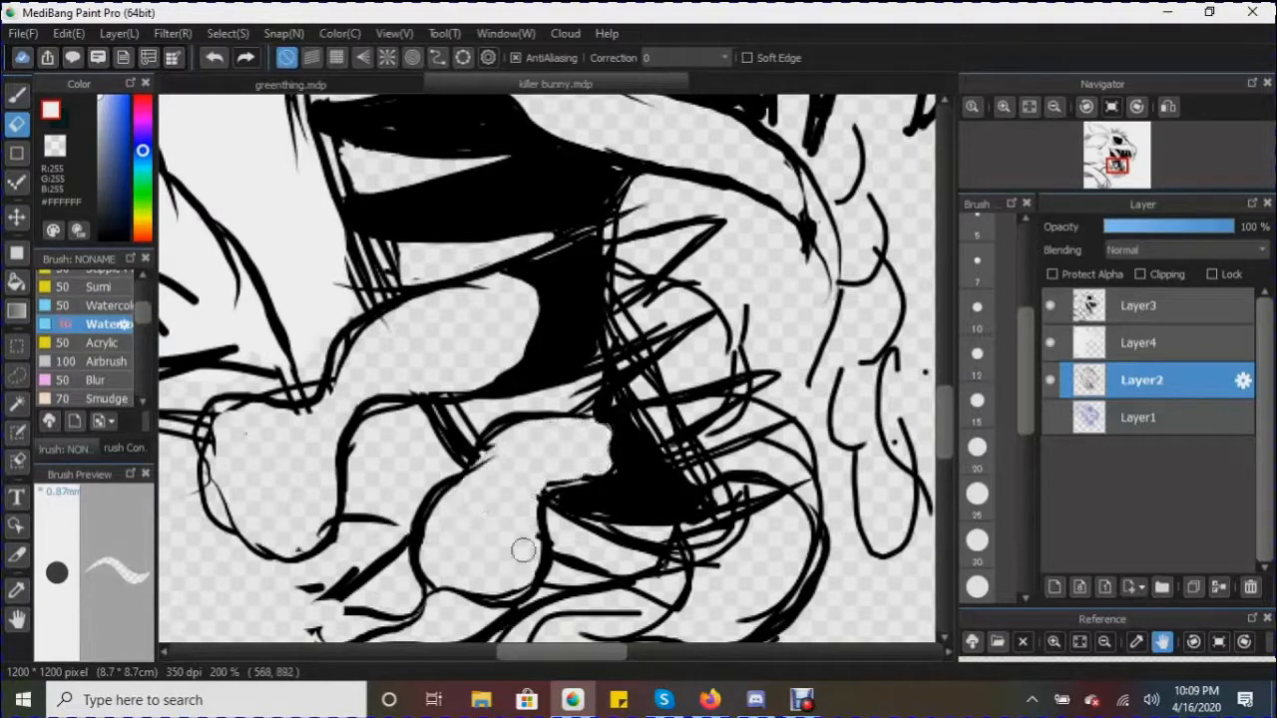
scroll(723, 399, down, 5)
mouse_move(723, 399)
mouse_down()
mouse_move(550, 382)
mouse_move(565, 371)
mouse_move(606, 387)
mouse_move(528, 461)
mouse_move(616, 361)
mouse_move(691, 308)
mouse_move(707, 321)
mouse_move(694, 312)
mouse_move(661, 360)
mouse_move(766, 348)
mouse_move(807, 304)
mouse_move(689, 435)
mouse_move(713, 421)
mouse_move(633, 422)
mouse_move(684, 414)
mouse_move(573, 481)
mouse_up()
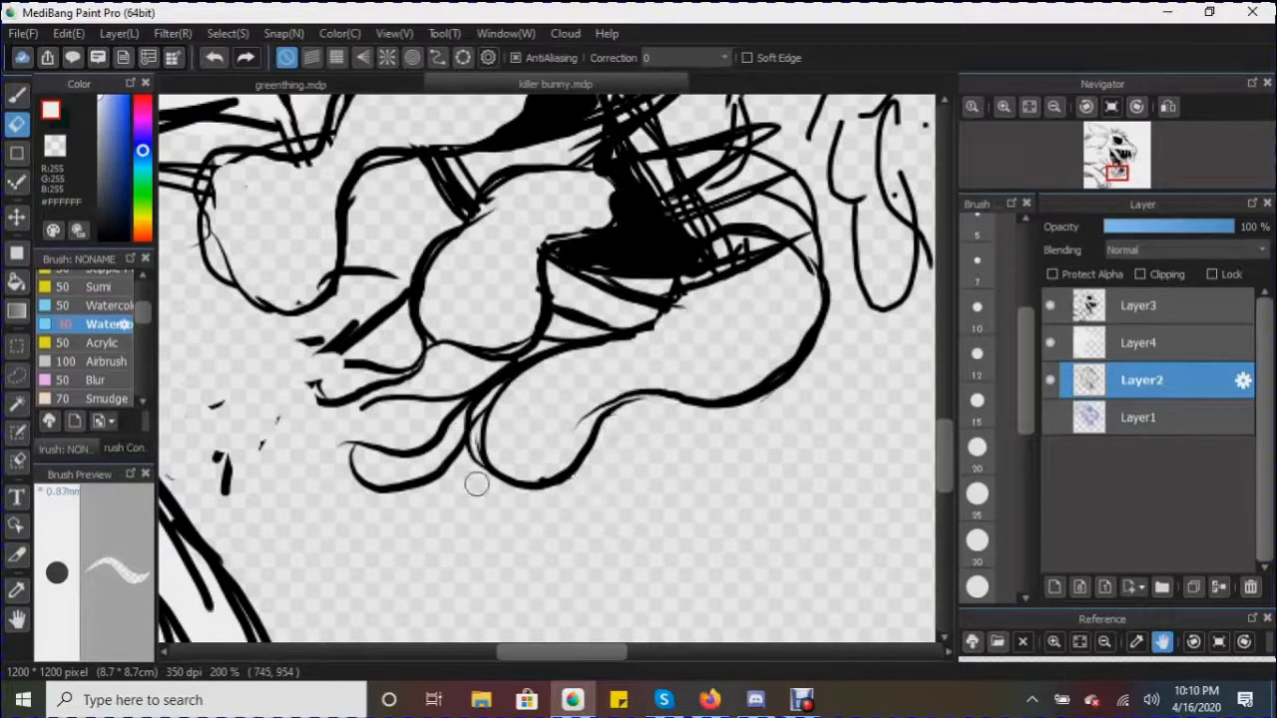
mouse_move(383, 403)
mouse_down()
mouse_move(413, 401)
mouse_move(365, 399)
mouse_up()
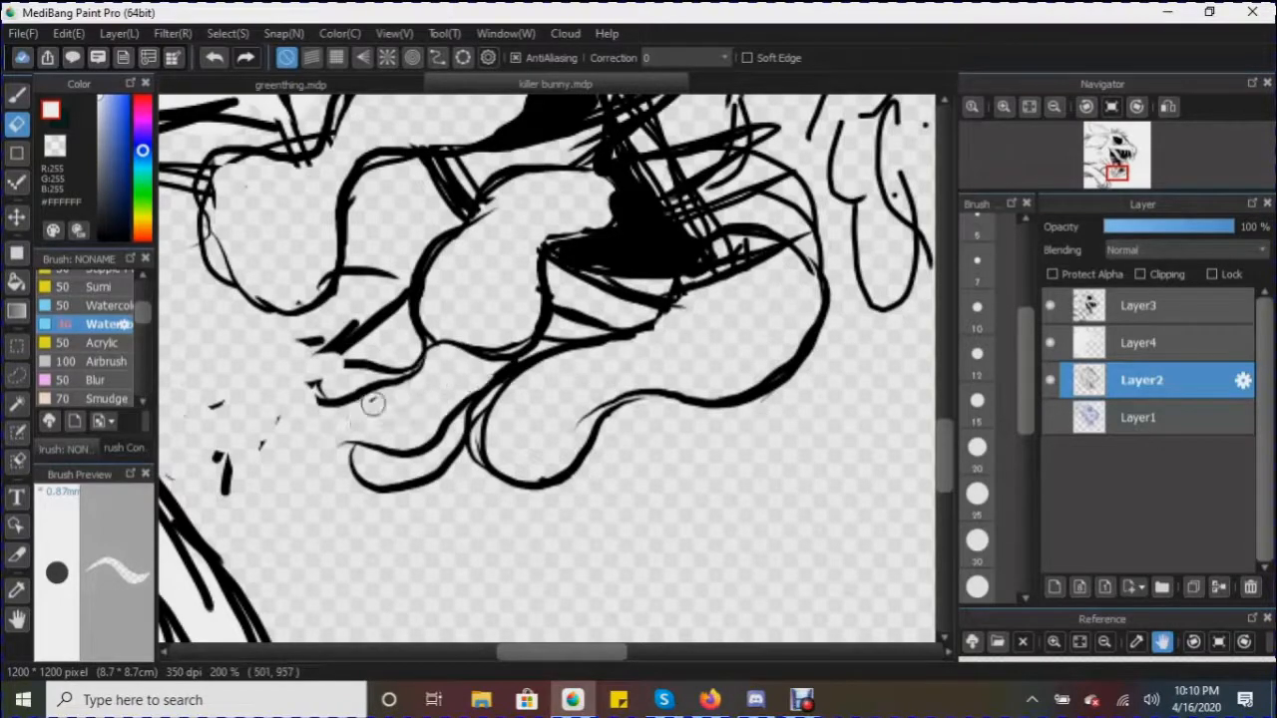
drag(211, 284, 277, 165)
Erase the leftover lines at the back corner of the lower jaw and around the lower front teeth
drag(944, 456, 944, 396)
drag(397, 453, 392, 481)
mouse_move(633, 467)
mouse_down()
mouse_move(625, 477)
mouse_move(738, 516)
mouse_move(740, 542)
mouse_up()
drag(944, 408, 944, 444)
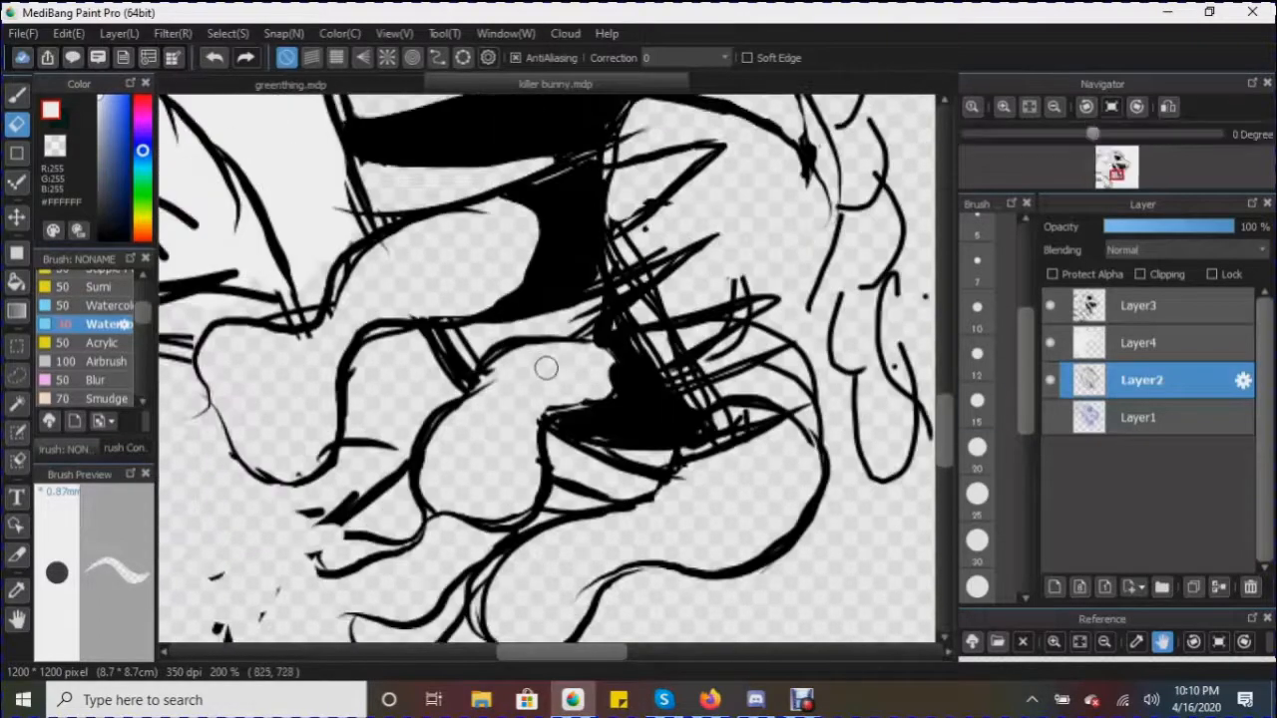
Erase the scribbled lines around the lower front teeth and below the black mouth interior with a 7 px eraser
click(1004, 106)
mouse_move(558, 651)
mouse_down()
mouse_move(608, 652)
mouse_move(595, 651)
mouse_up()
key(bracketleft)
mouse_move(485, 311)
mouse_down()
mouse_move(473, 321)
mouse_move(630, 255)
mouse_up()
mouse_move(630, 255)
mouse_down()
mouse_move(437, 307)
mouse_move(429, 339)
mouse_up()
mouse_move(351, 223)
mouse_down()
mouse_move(313, 242)
mouse_move(289, 287)
mouse_up()
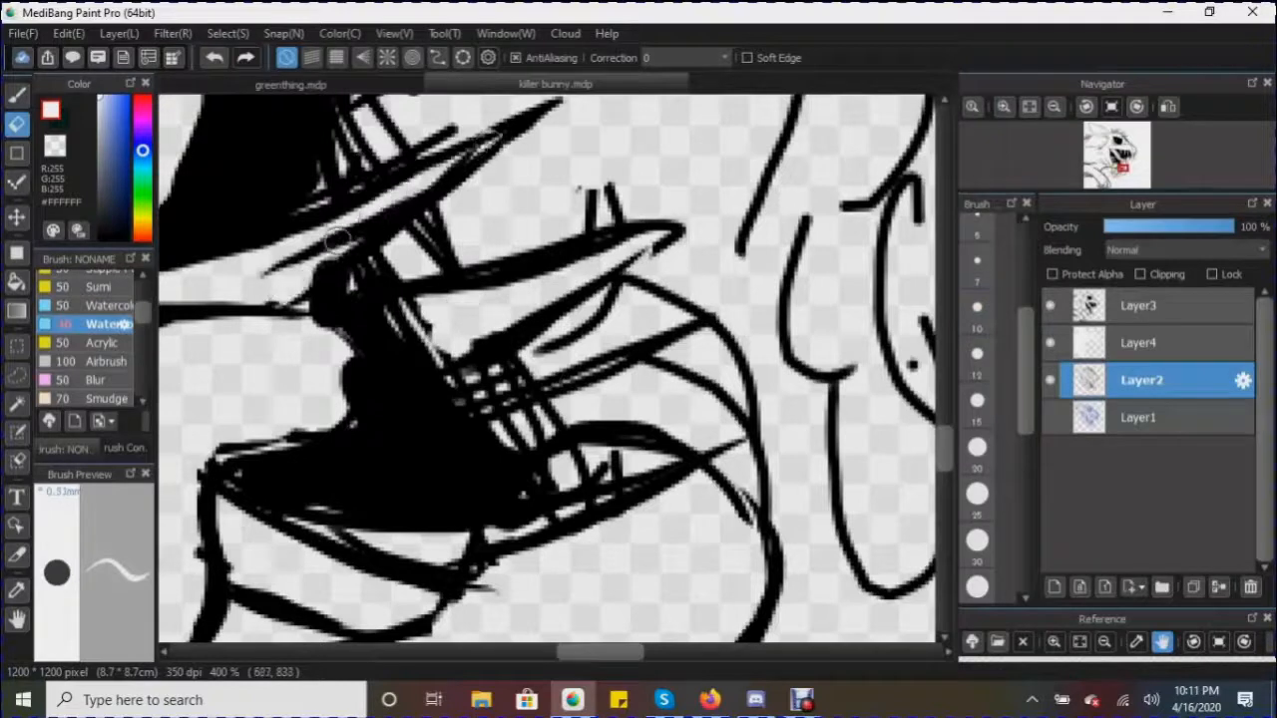
mouse_move(444, 554)
mouse_down()
mouse_move(598, 504)
mouse_move(407, 544)
mouse_move(299, 537)
mouse_up()
On Layer3, smooth the black mouth interior's edge and clean the insides of the lower teeth, reducing the eraser to 5 px
click(1138, 305)
mouse_move(347, 396)
mouse_down()
mouse_move(330, 382)
mouse_move(340, 344)
mouse_up()
mouse_move(271, 269)
mouse_down()
mouse_move(393, 203)
mouse_move(467, 142)
mouse_up()
scroll(977, 300, up, 3)
click(976, 345)
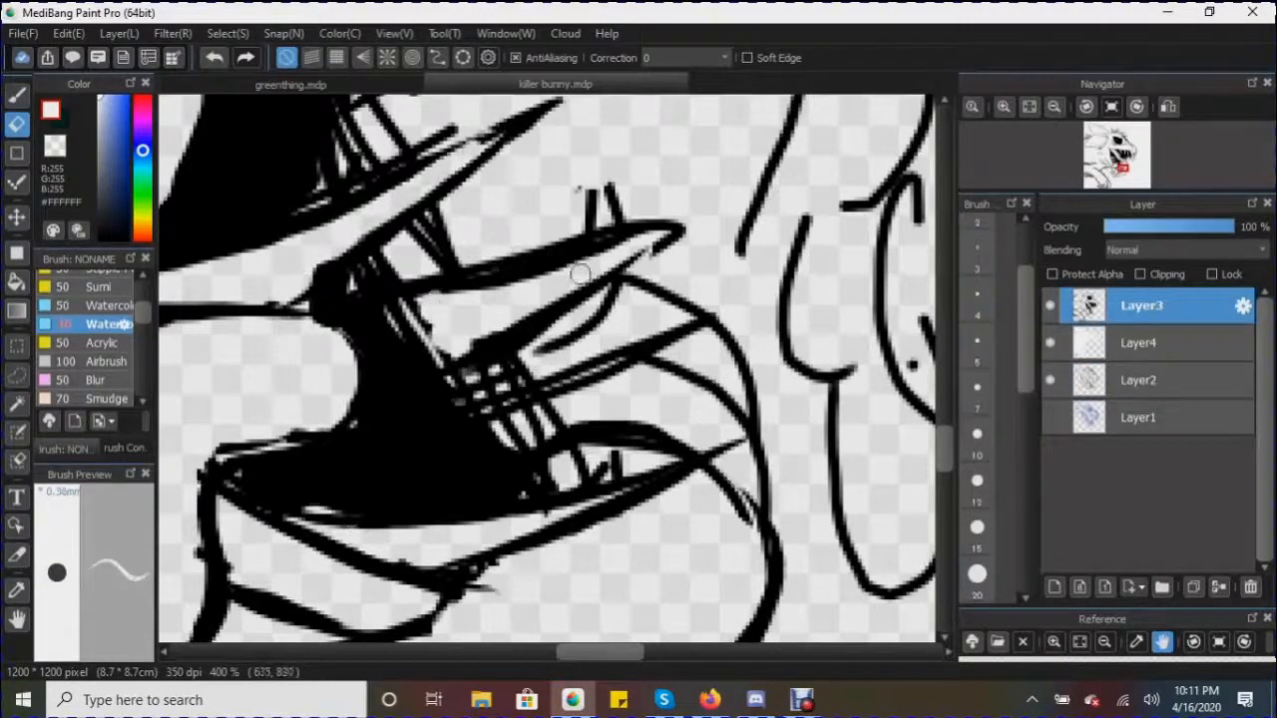
drag(632, 250, 495, 281)
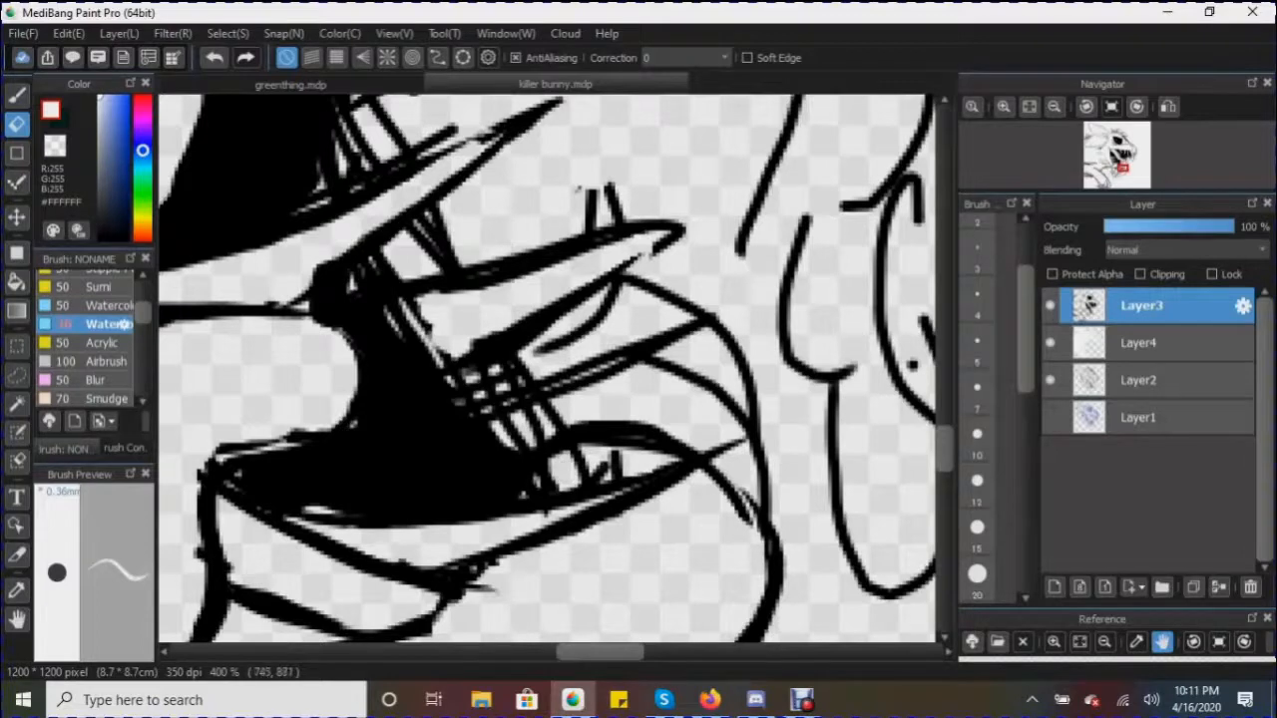
Thin the thick outlines of the lower jaw's front curve and the neighbouring fold with the eraser
scroll(826, 280, down, 3)
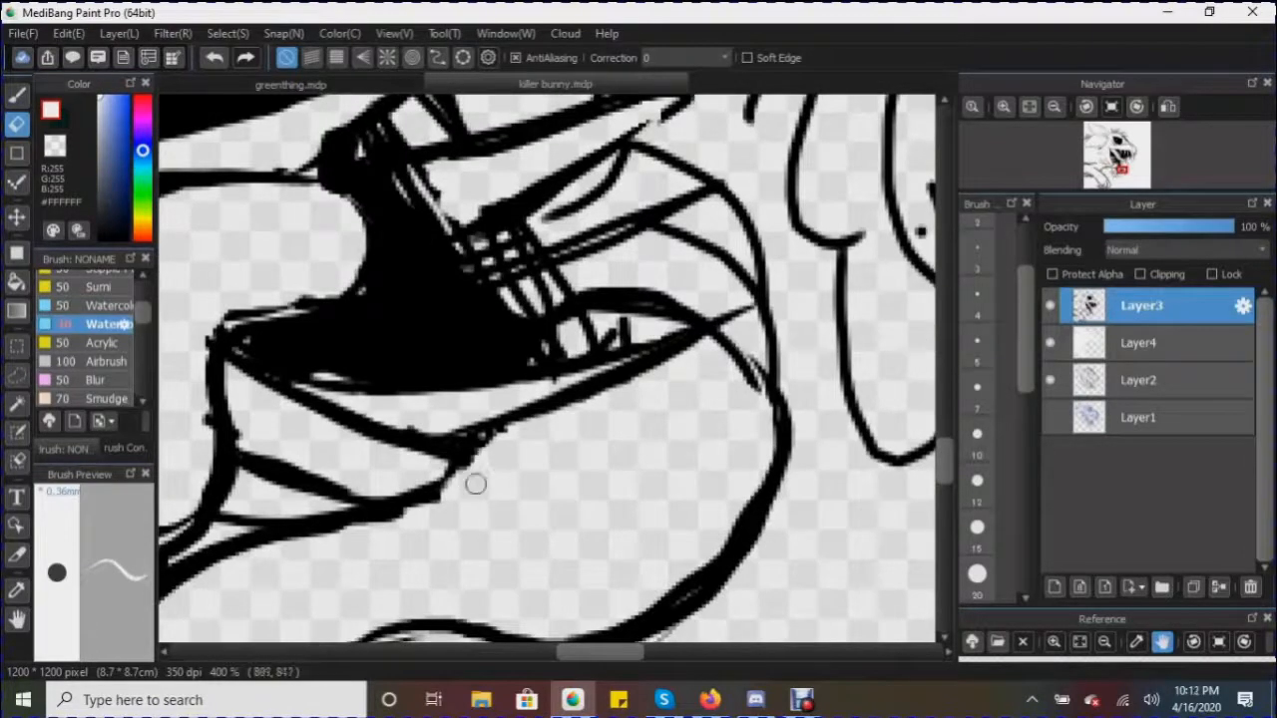
drag(658, 599, 749, 491)
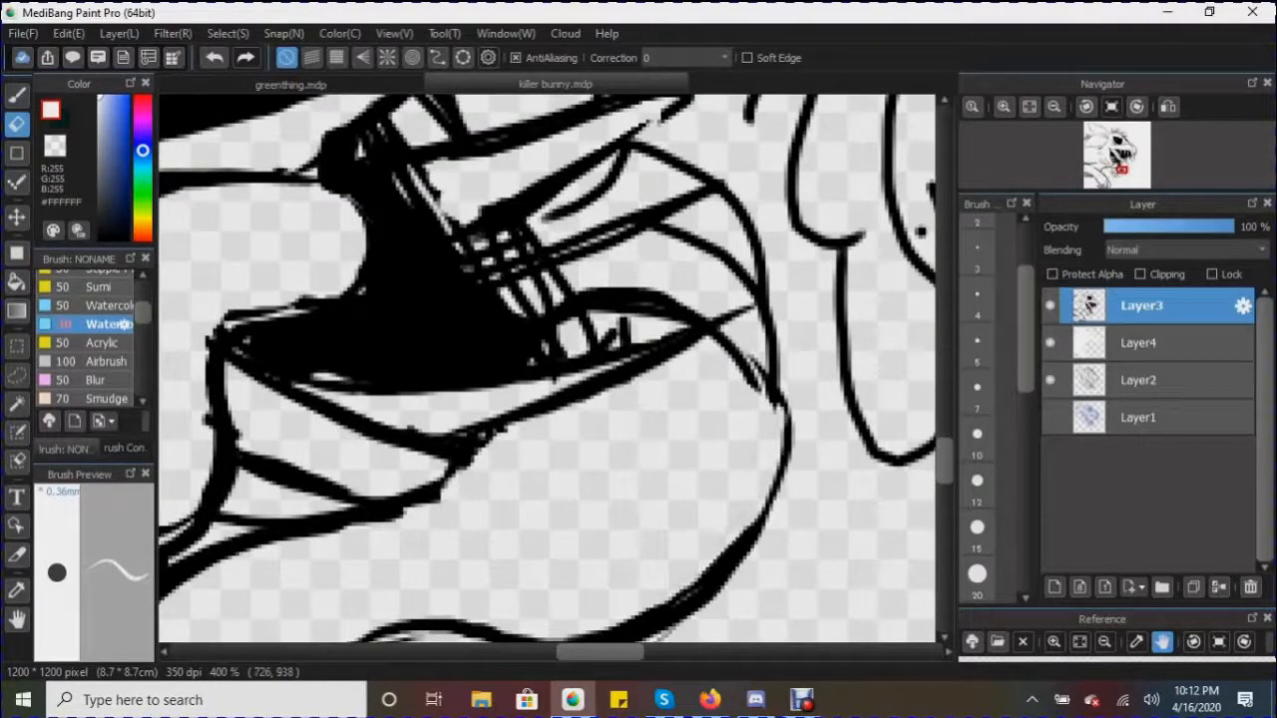
drag(200, 357, 204, 403)
mouse_move(583, 603)
mouse_down()
mouse_move(727, 593)
mouse_move(649, 591)
mouse_up()
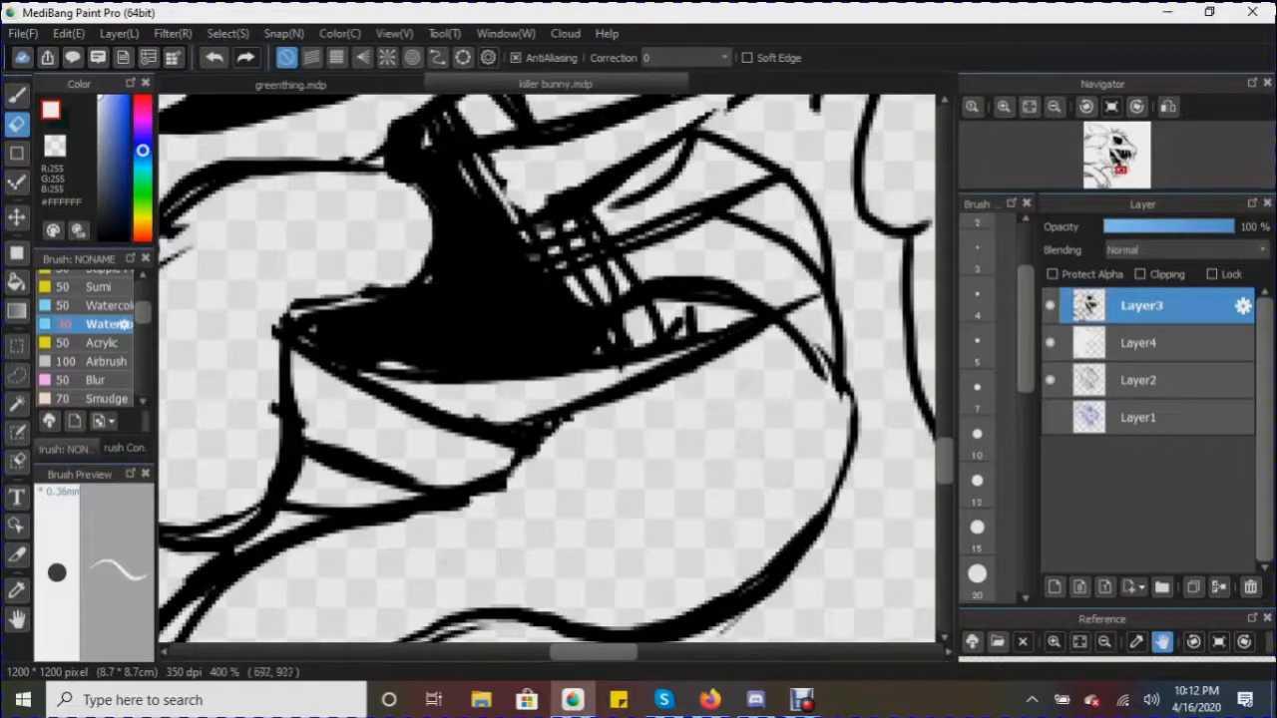
Erase the stray line end on the middle jaw fold and thin the outline of the leftmost fold
drag(605, 652, 565, 651)
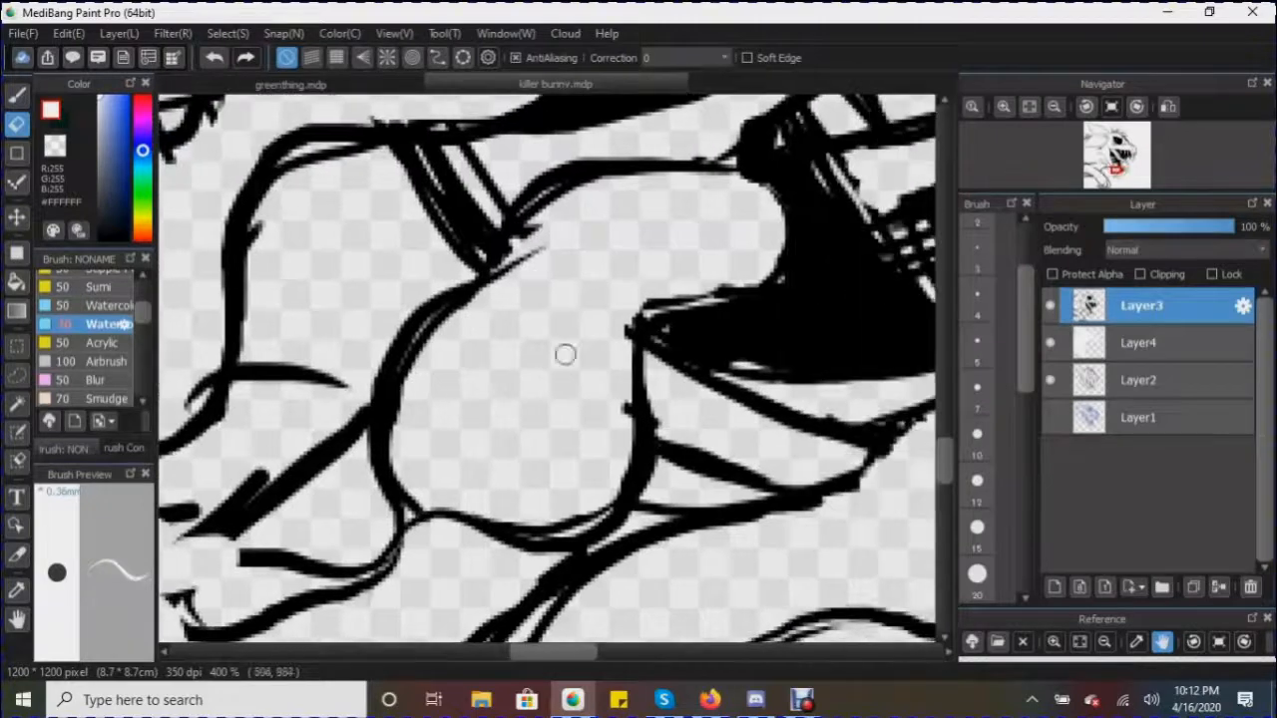
drag(504, 271, 546, 227)
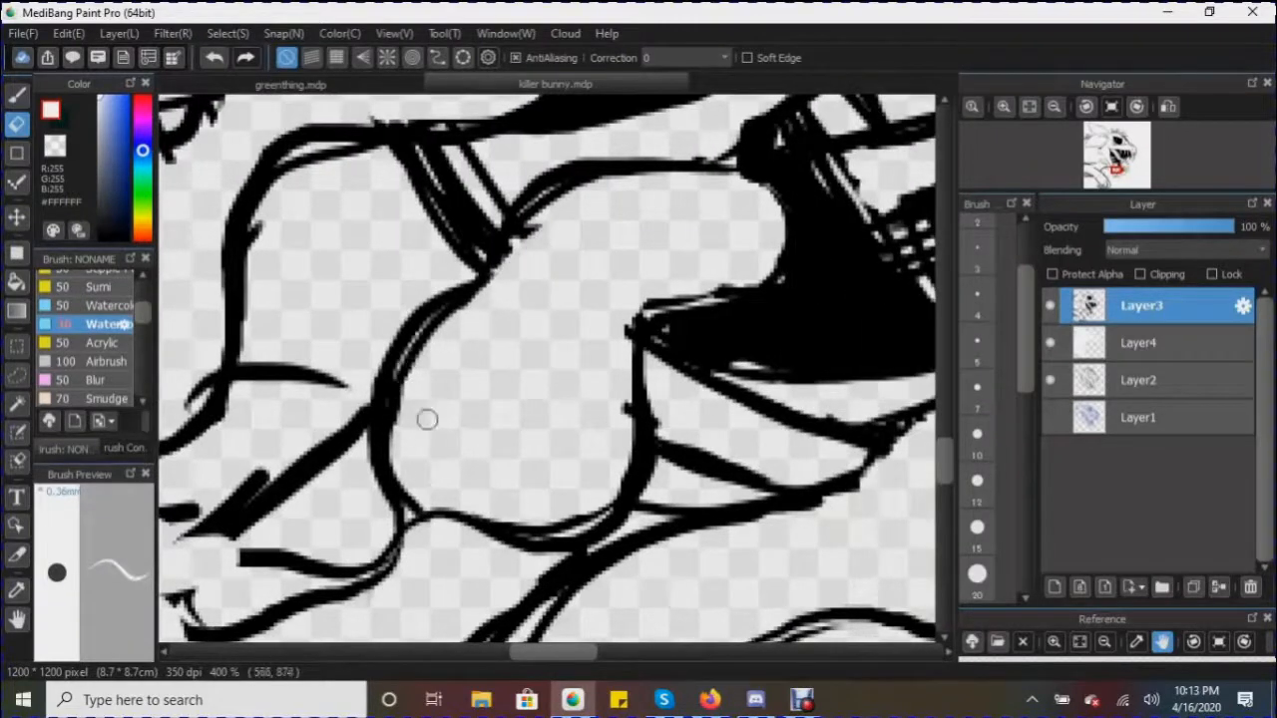
drag(555, 652, 504, 651)
mouse_move(387, 315)
mouse_down()
mouse_move(366, 272)
mouse_move(398, 302)
mouse_up()
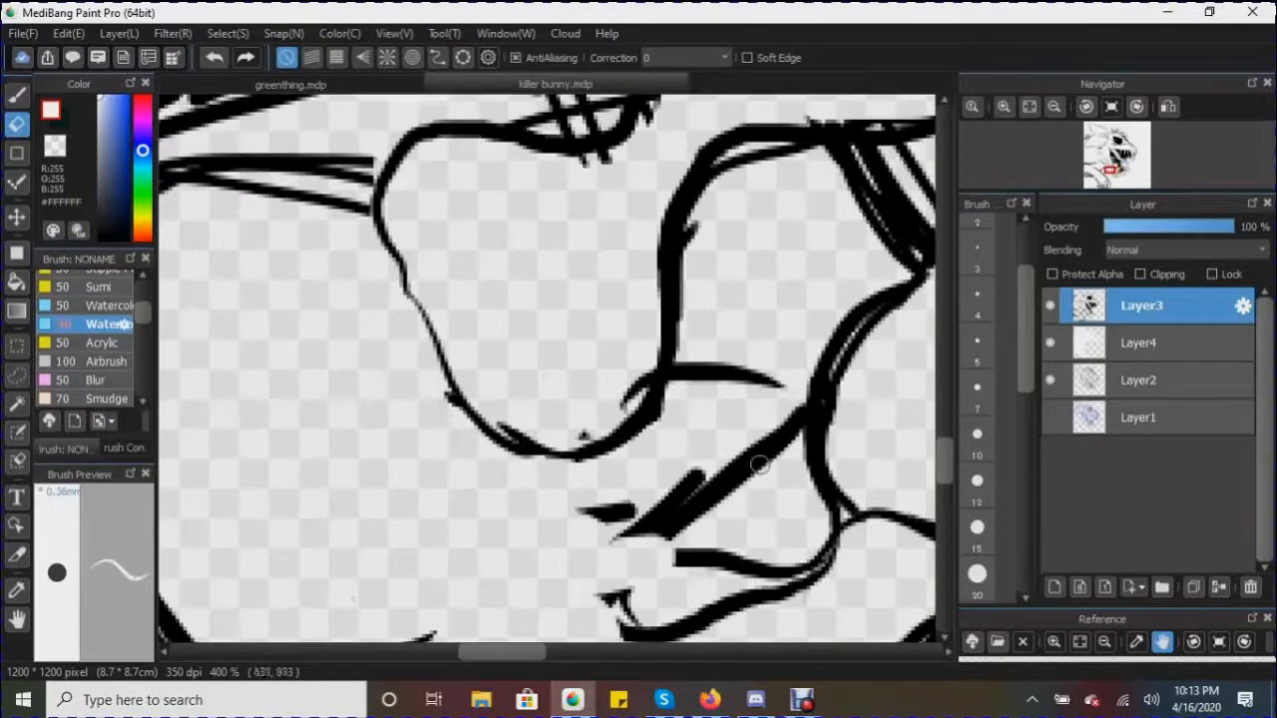
Erase the stray fold strokes beside and below the U-shaped curve of the lower jaw on Layer3
mouse_move(696, 427)
mouse_down()
mouse_move(704, 339)
mouse_move(776, 450)
mouse_move(648, 508)
mouse_move(761, 488)
mouse_move(763, 565)
mouse_move(623, 604)
mouse_move(582, 431)
mouse_up()
scroll(583, 436, up, 5)
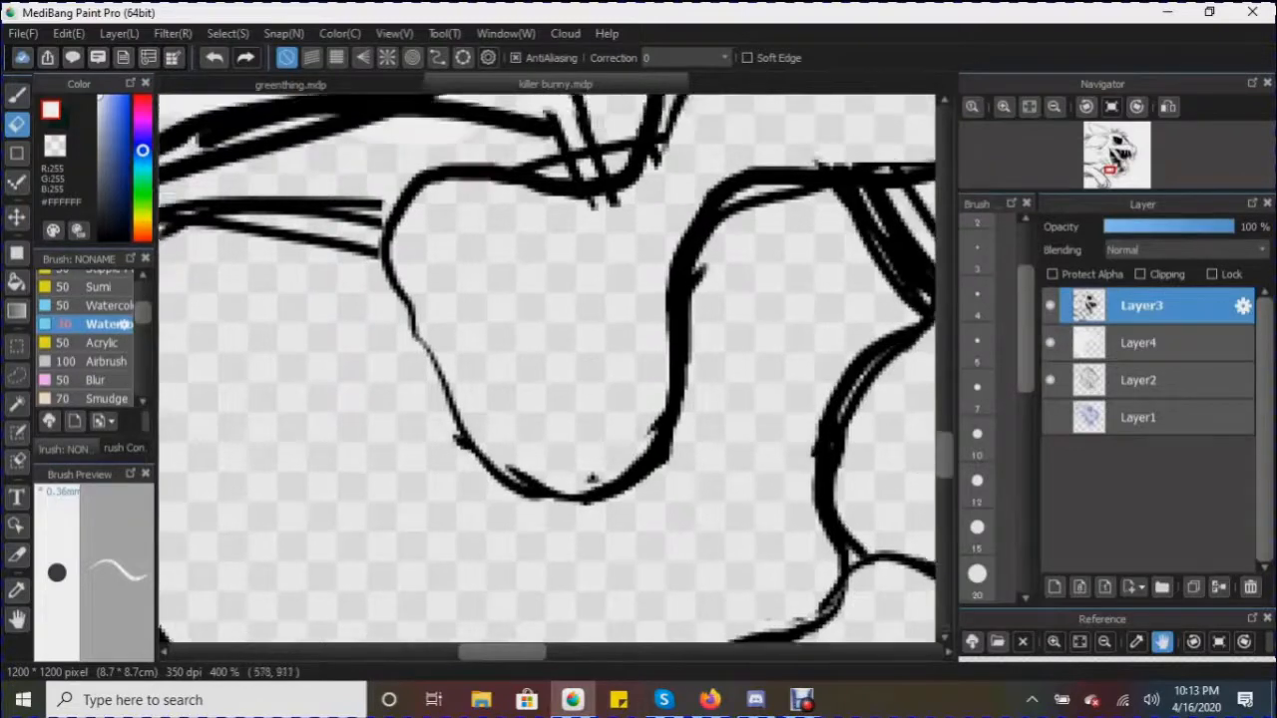
mouse_move(539, 528)
mouse_down()
mouse_move(624, 494)
mouse_move(611, 506)
mouse_up()
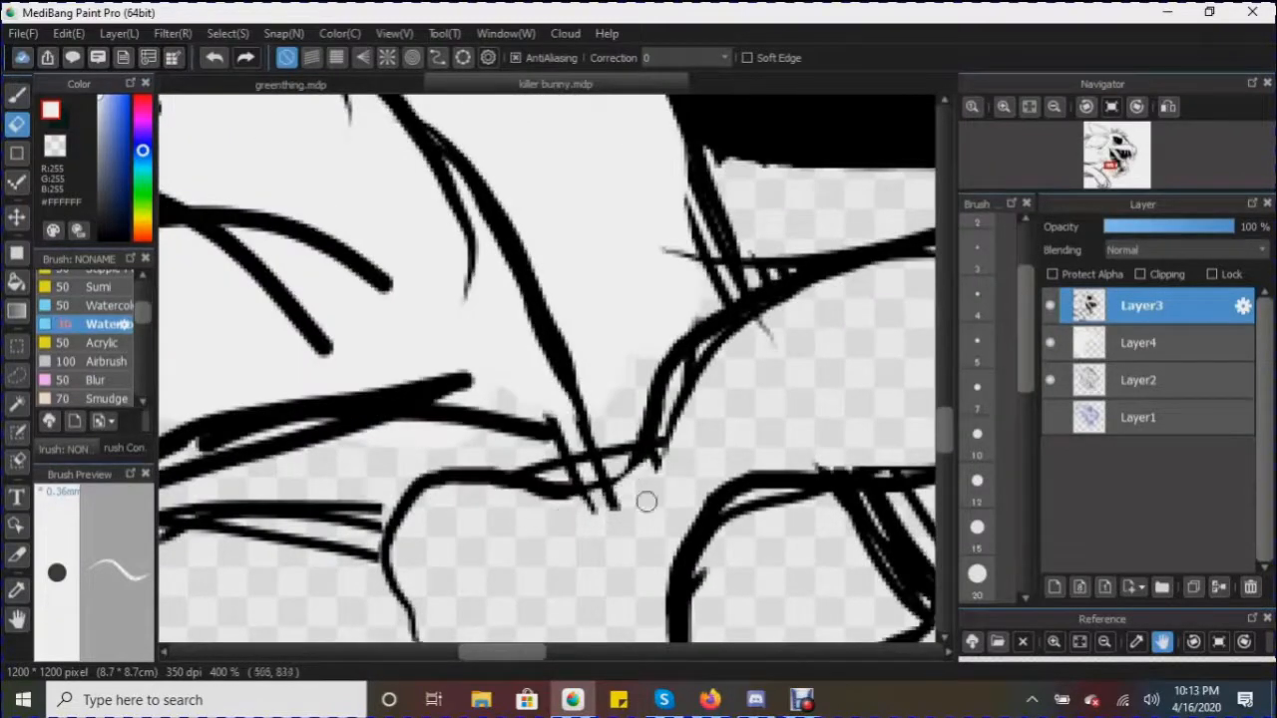
Erase the stray line ends and doubled strokes around the jaw folds and the curve below the black mouth interior
mouse_move(669, 250)
mouse_down()
mouse_move(690, 212)
mouse_move(732, 188)
mouse_up()
drag(469, 300, 428, 177)
drag(349, 431, 240, 465)
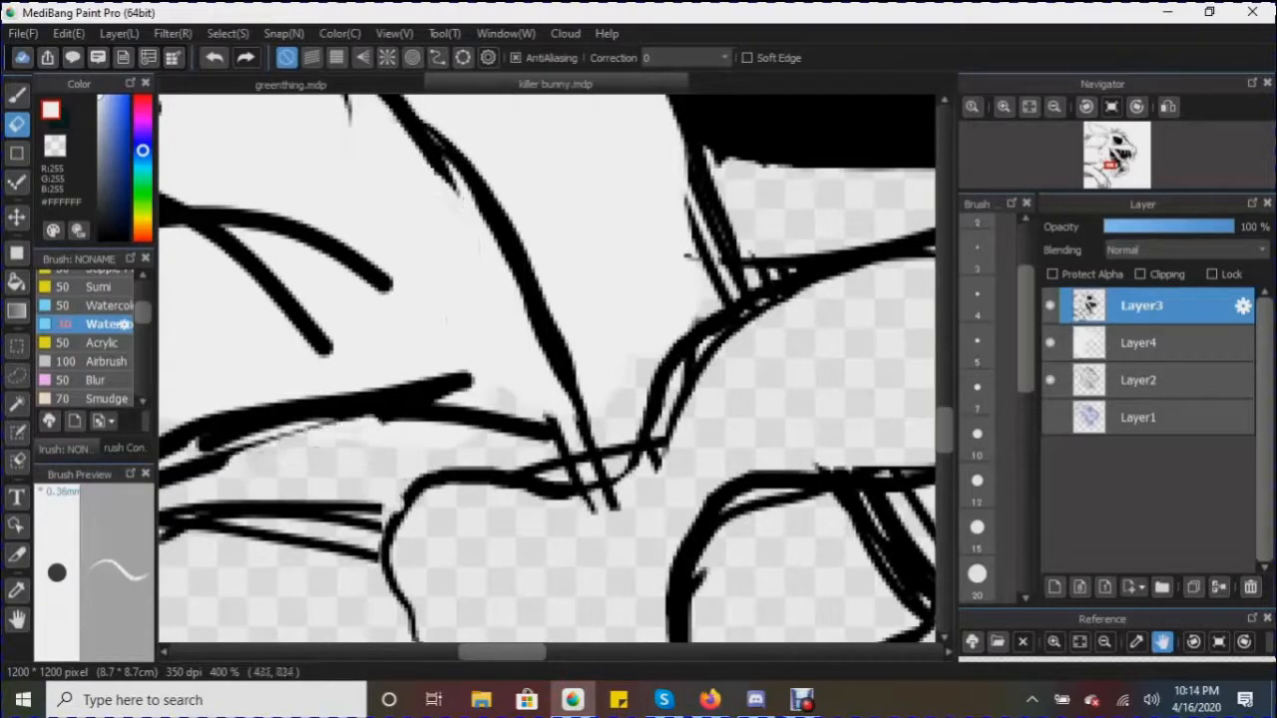
key(ctrl+Down)
mouse_move(660, 454)
mouse_down()
mouse_move(632, 488)
mouse_move(689, 399)
mouse_up()
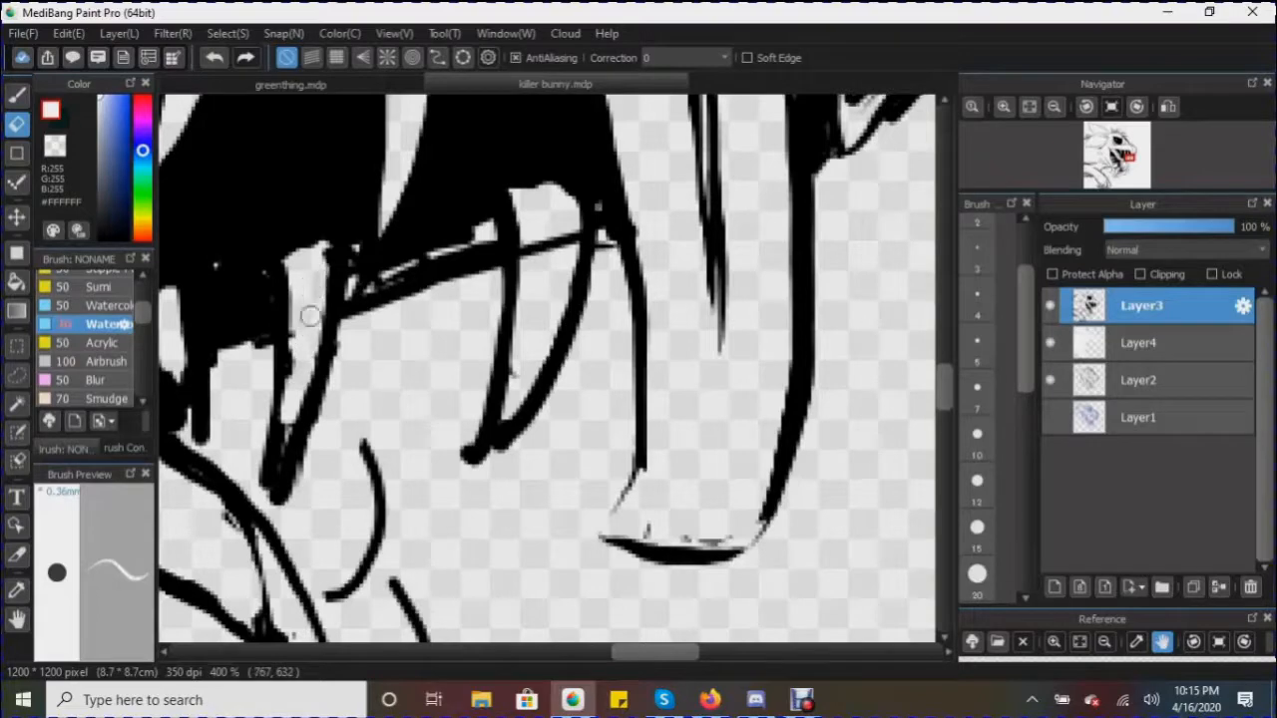
Clean the inside of the narrow lower tooth along the black mouth interior with the eraser
drag(312, 288, 322, 255)
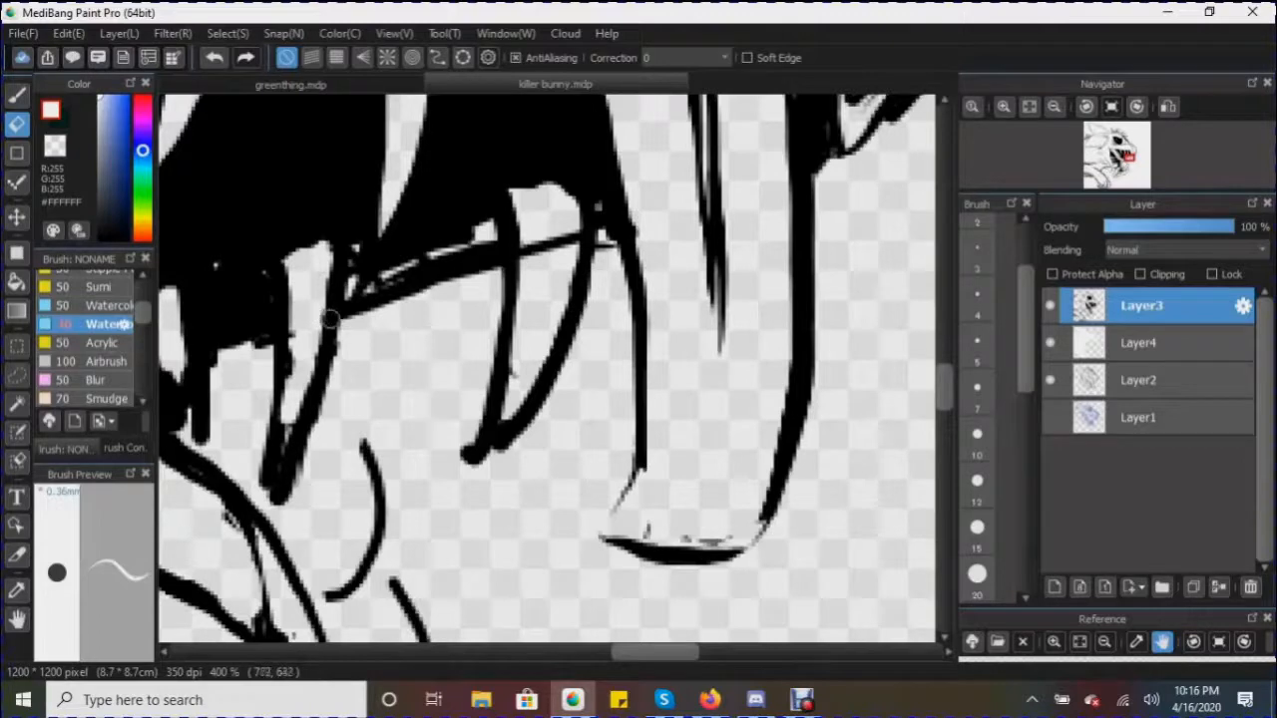
drag(615, 650, 575, 651)
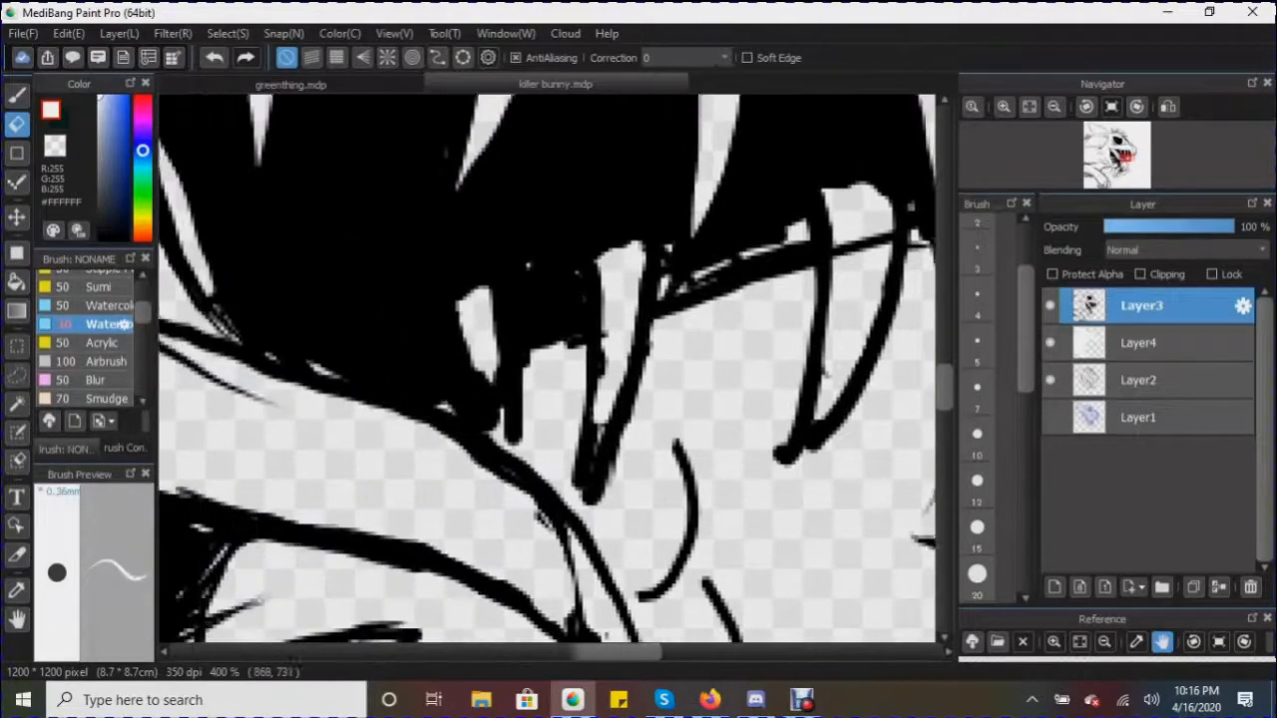